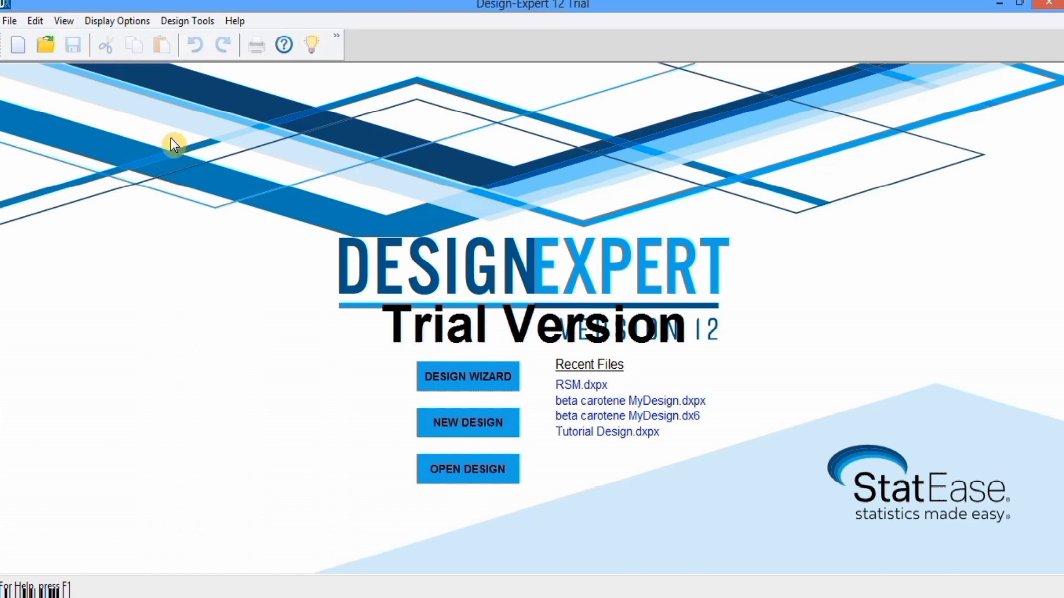
# - Open the existing design file RSM.dxpx from the Desktop
pyautogui.click(11, 20)
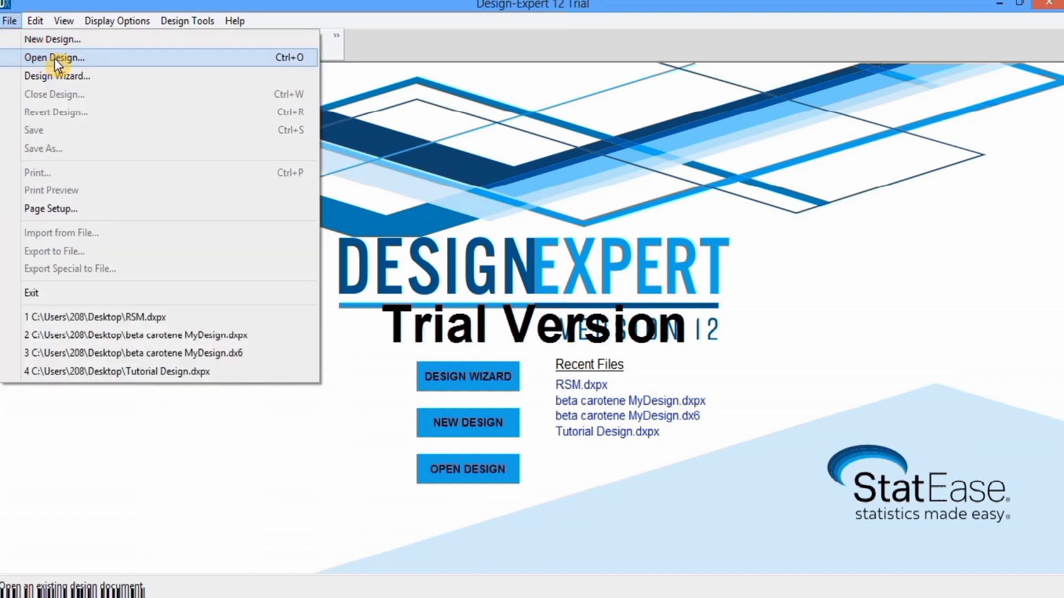
pyautogui.click(69, 58)
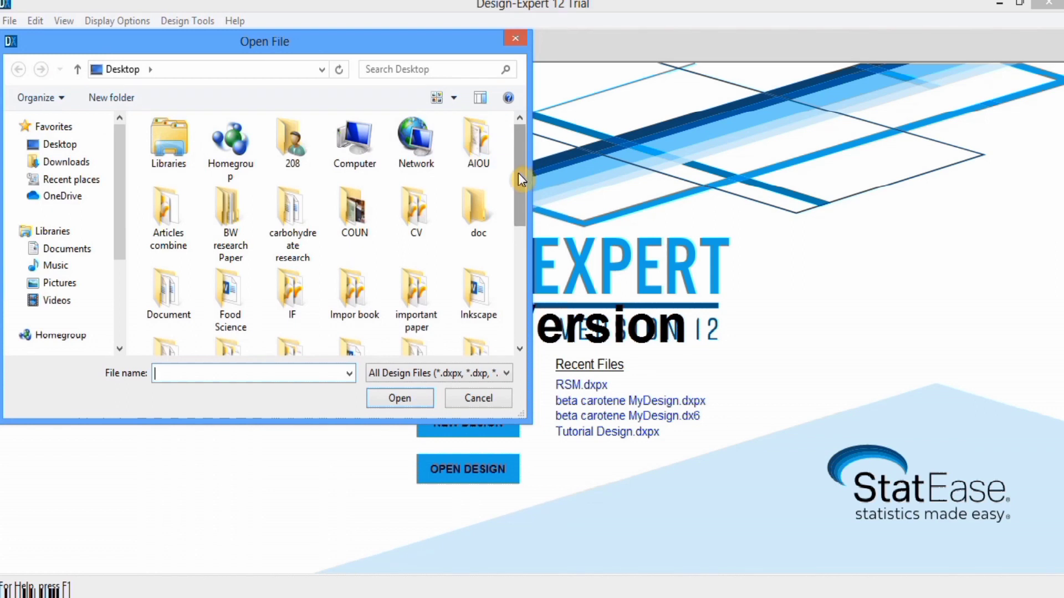
pyautogui.moveTo(520, 178); pyautogui.dragTo(523, 302)
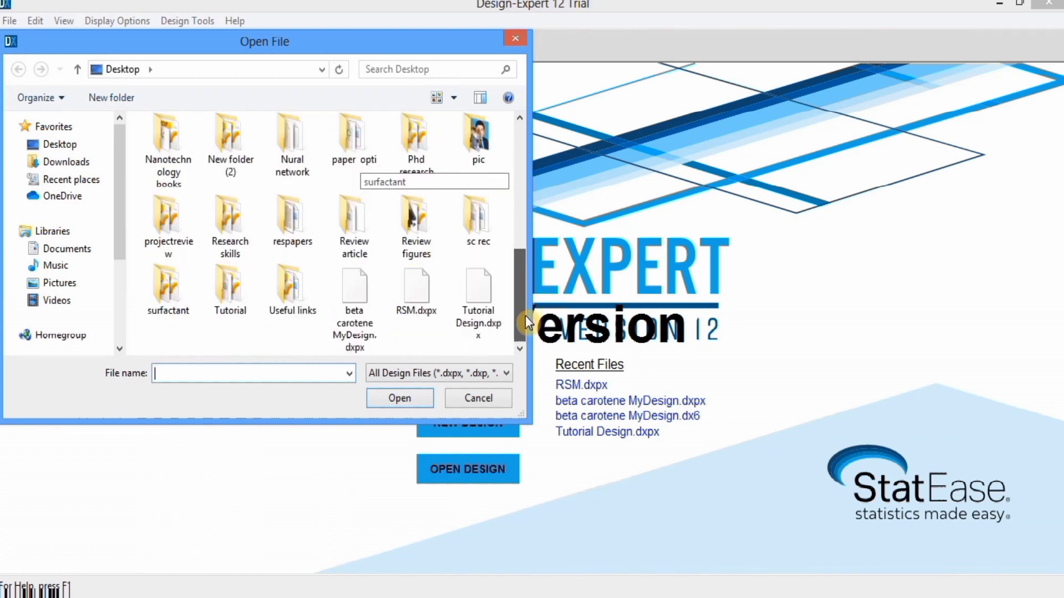
pyautogui.click(437, 313)
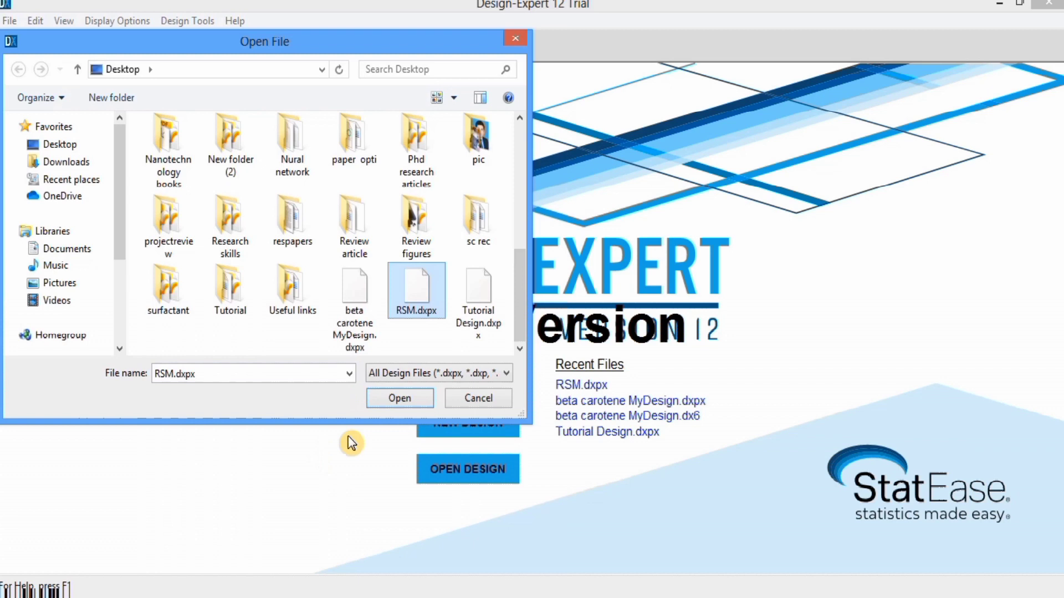
pyautogui.click(397, 399)
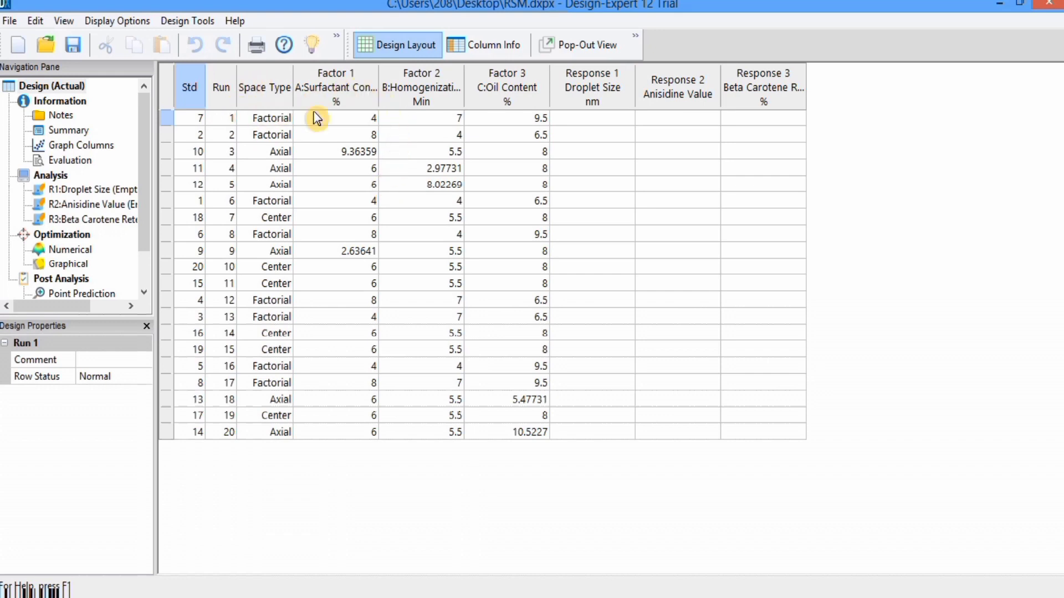
# - Graph the RSM design's columns as a scatterplot with C:Oil Content on the Y axis against A:Surfactant Concentration
pyautogui.click(92, 144)
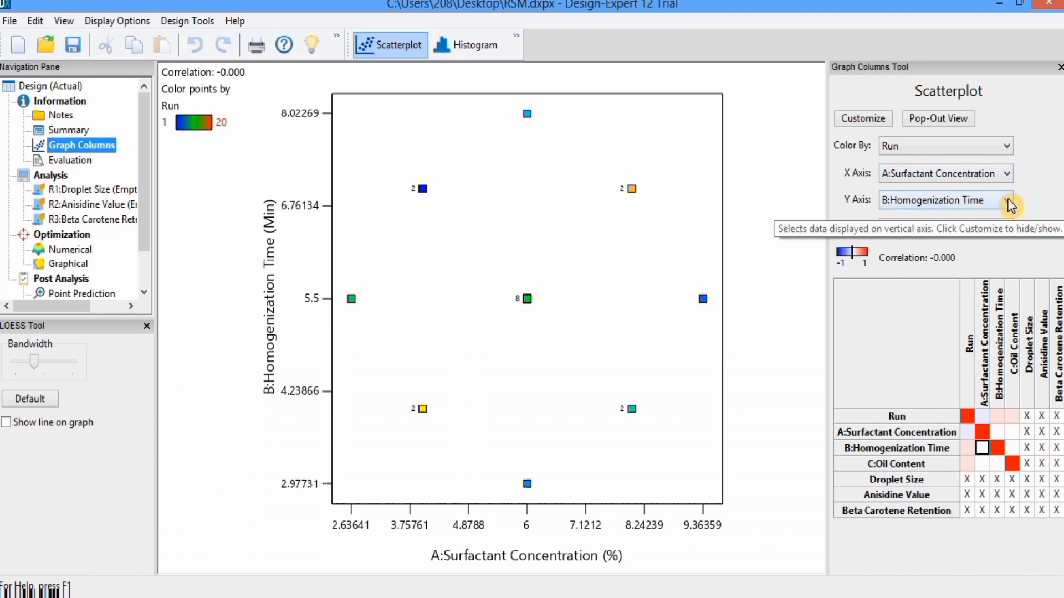
pyautogui.click(1007, 199)
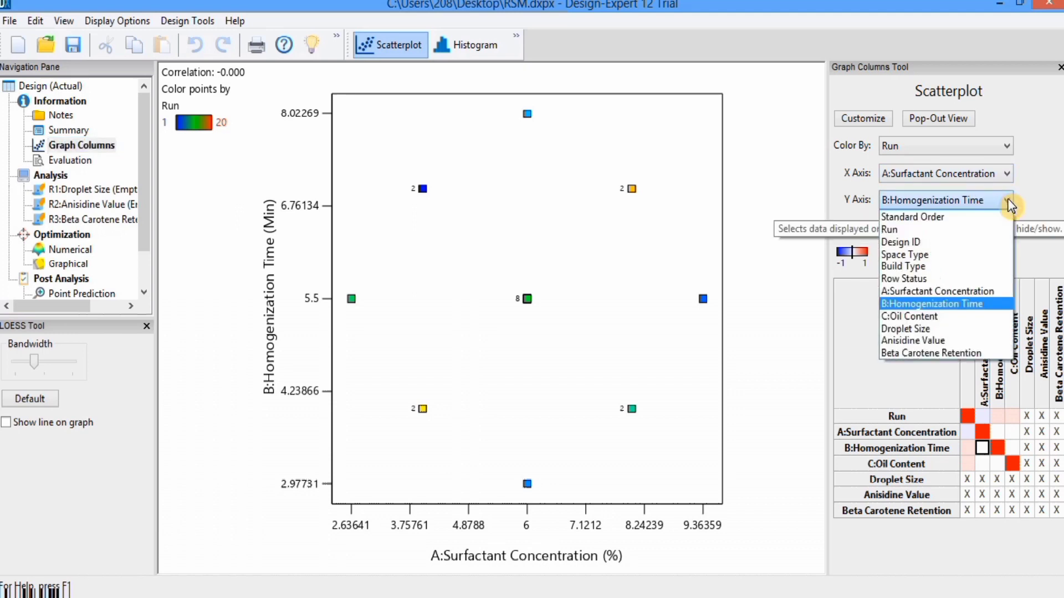
pyautogui.click(939, 315)
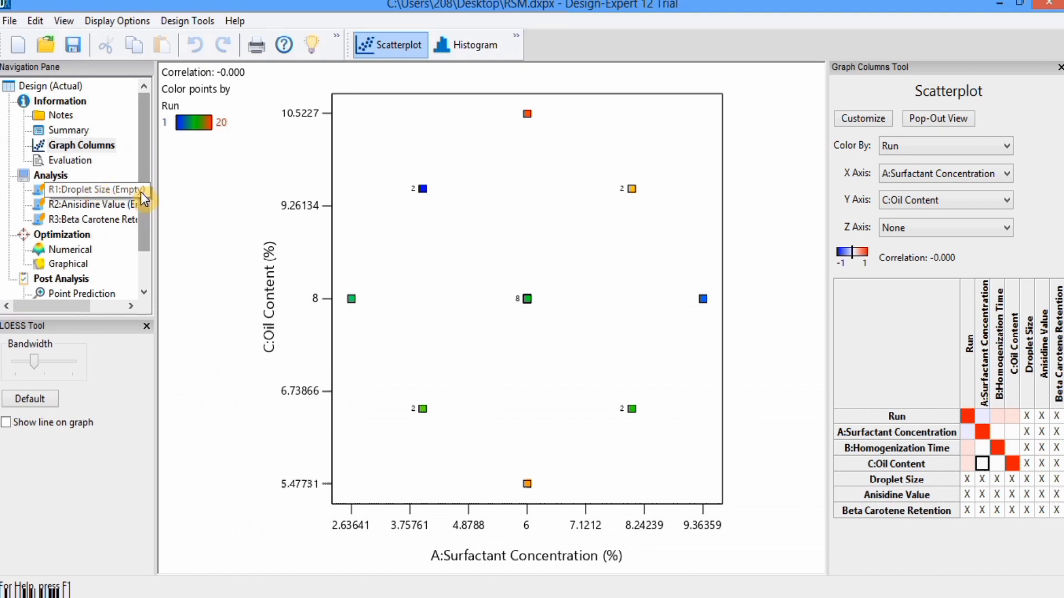
# - Try to analyze the empty Droplet Size response of the RSM design, dismissing the error
pyautogui.click(84, 188)
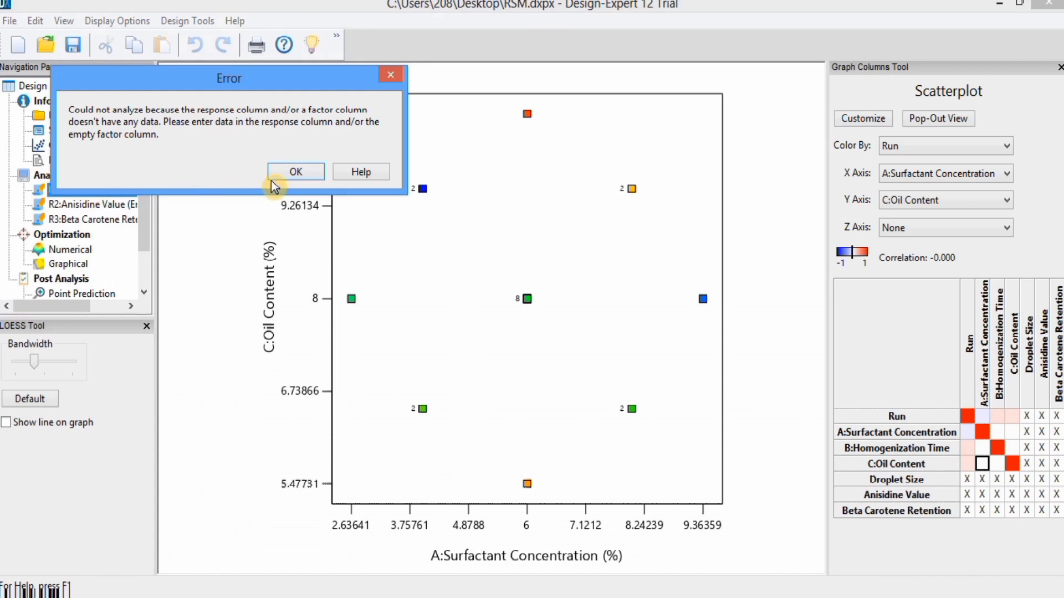
pyautogui.click(321, 174)
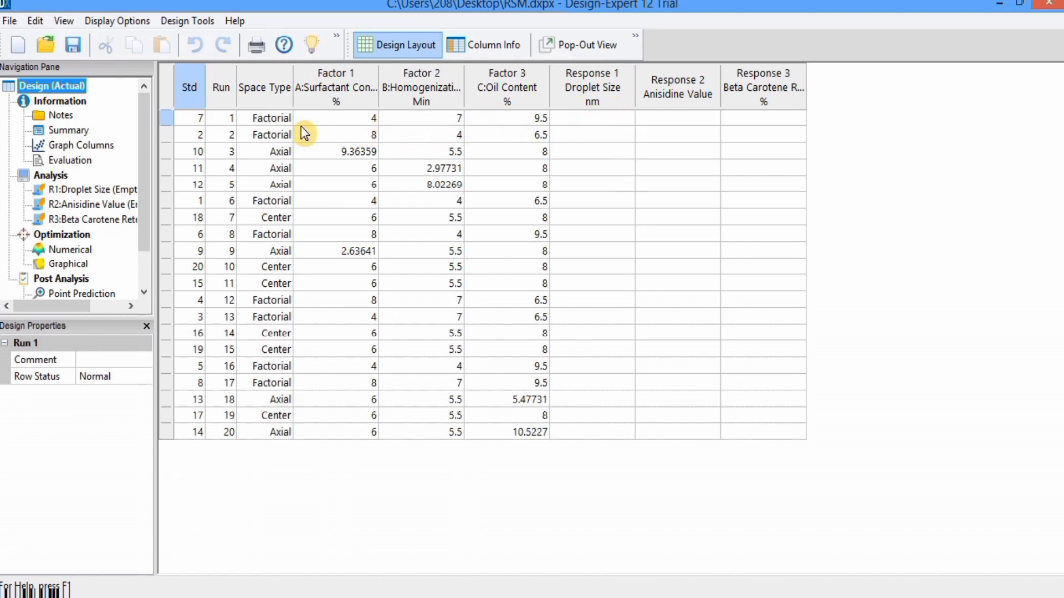
# - Open the existing design file beta carotene MyDesign.dxpx from the Desktop
pyautogui.click(12, 22)
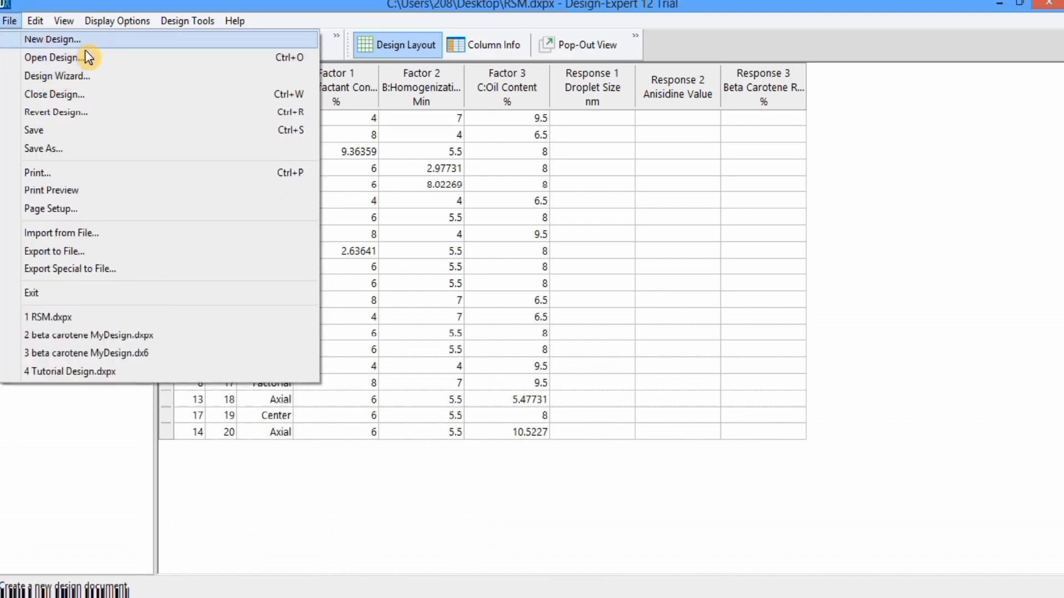
pyautogui.click(86, 54)
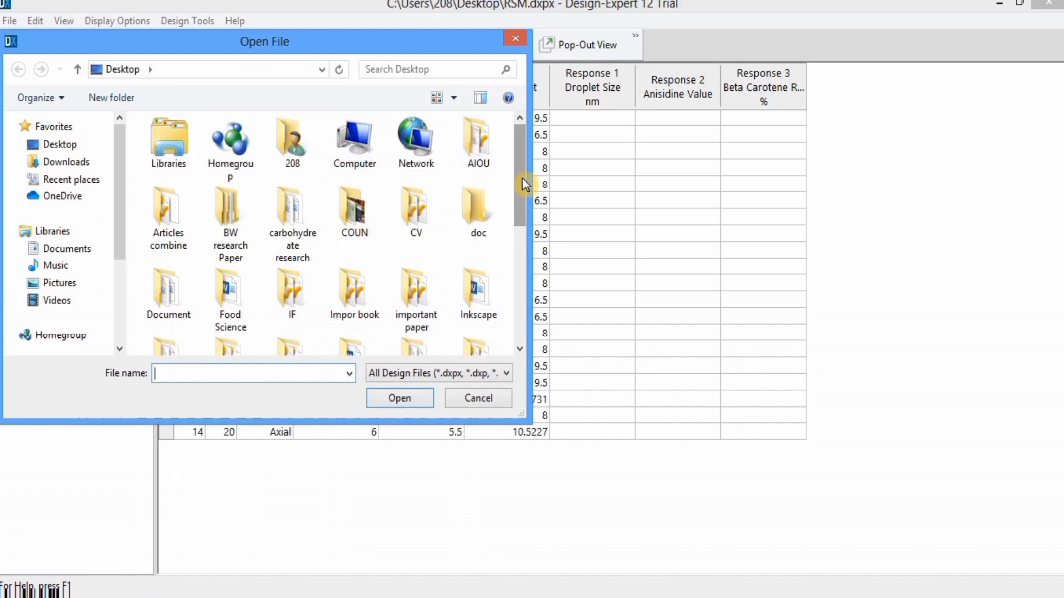
pyautogui.moveTo(524, 185); pyautogui.dragTo(525, 311)
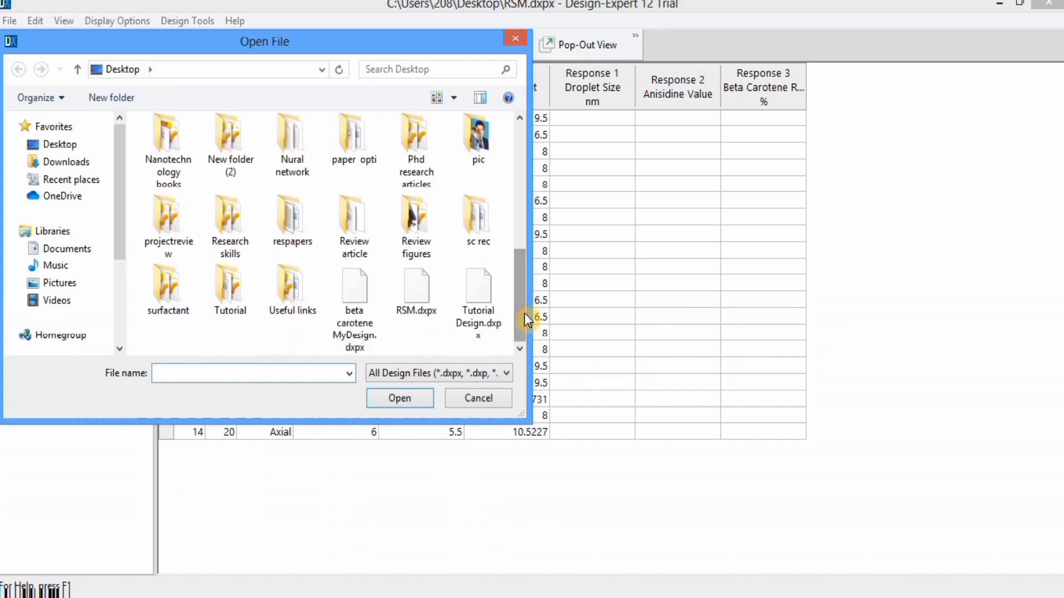
pyautogui.click(361, 318)
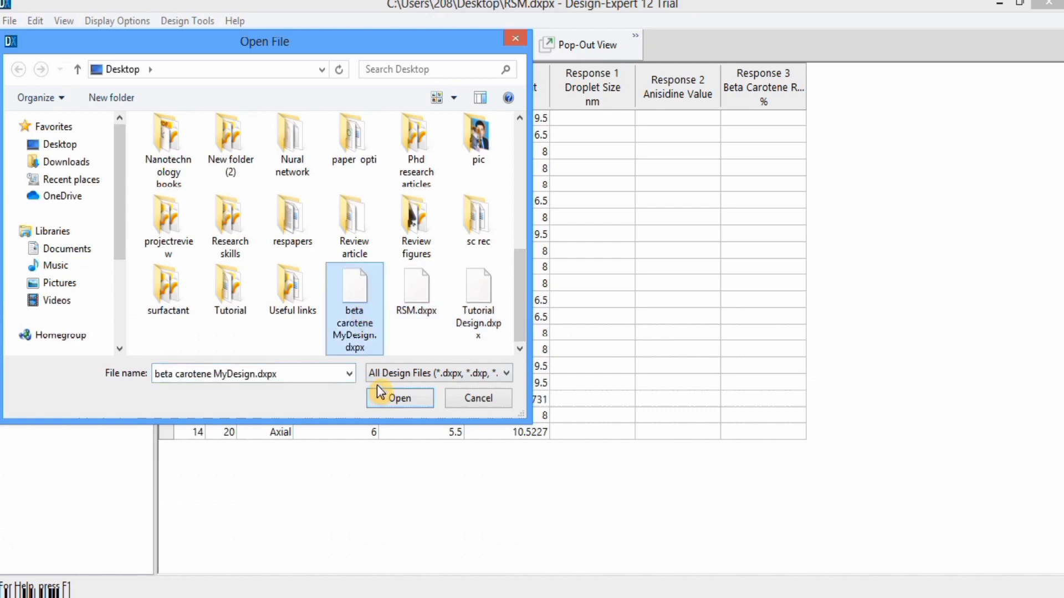
pyautogui.click(394, 398)
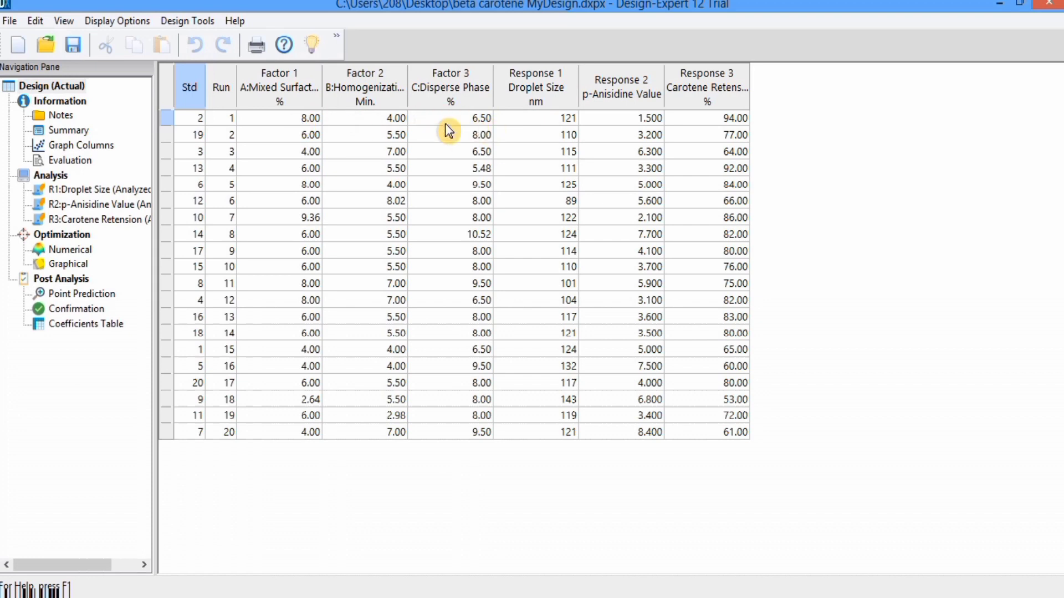
# - Examine the first run's Droplet Size, p-Anisidine Value and Carotene Retention entries in the design layout
pyautogui.click(531, 118)
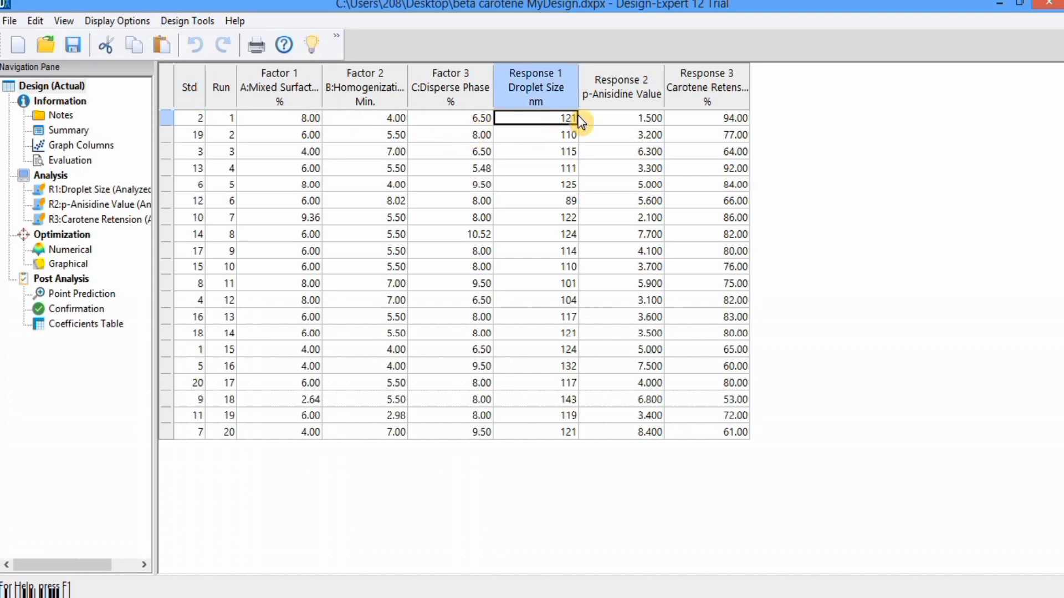
pyautogui.click(609, 119)
pyautogui.click(681, 120)
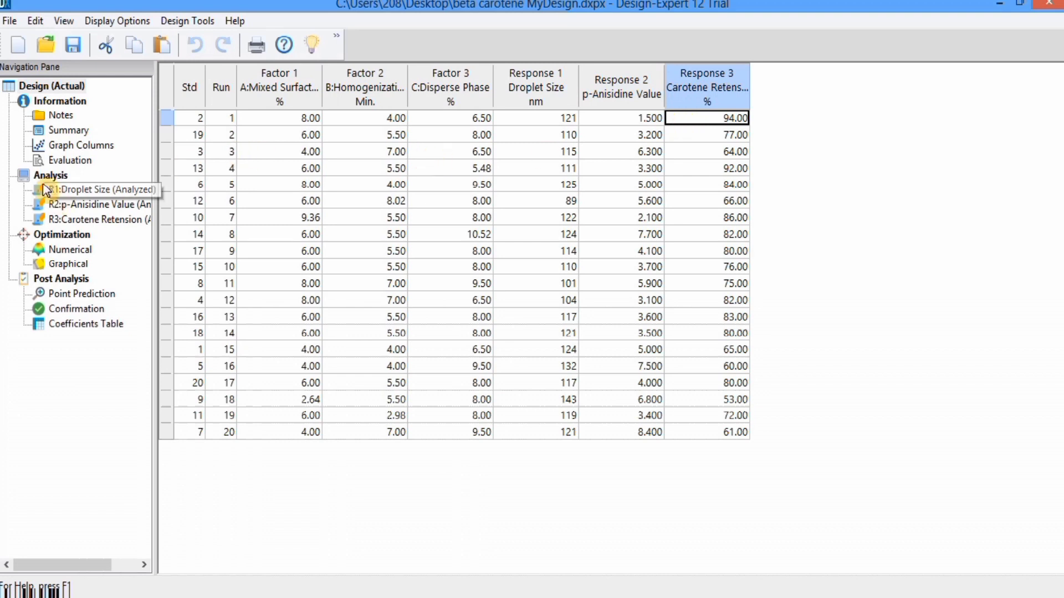
# - Open the fit summary of the Droplet Size response, view its four-pane layout, and return to a single pane
pyautogui.click(105, 192)
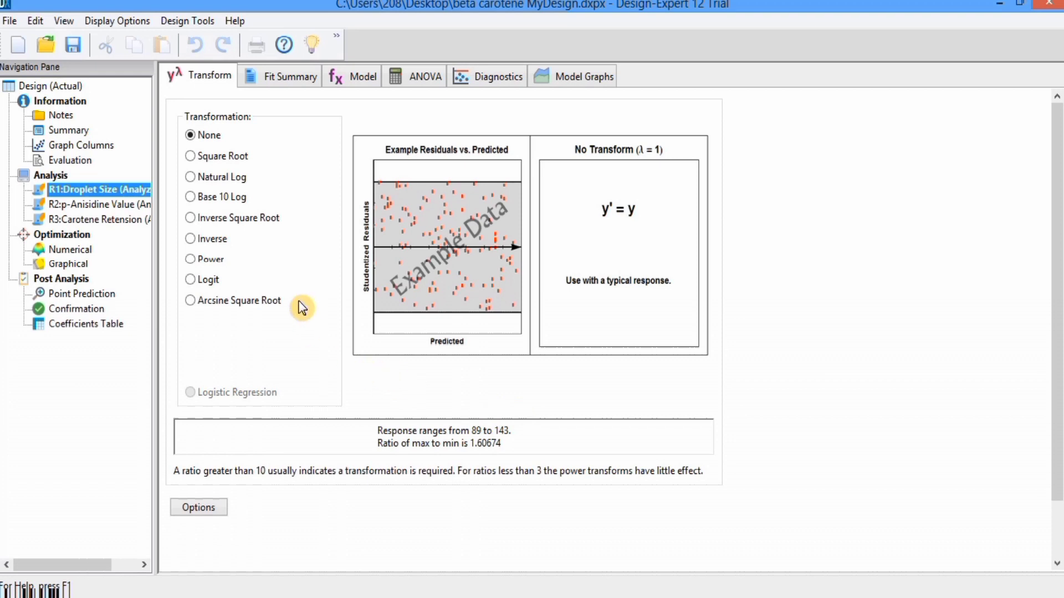
pyautogui.click(283, 77)
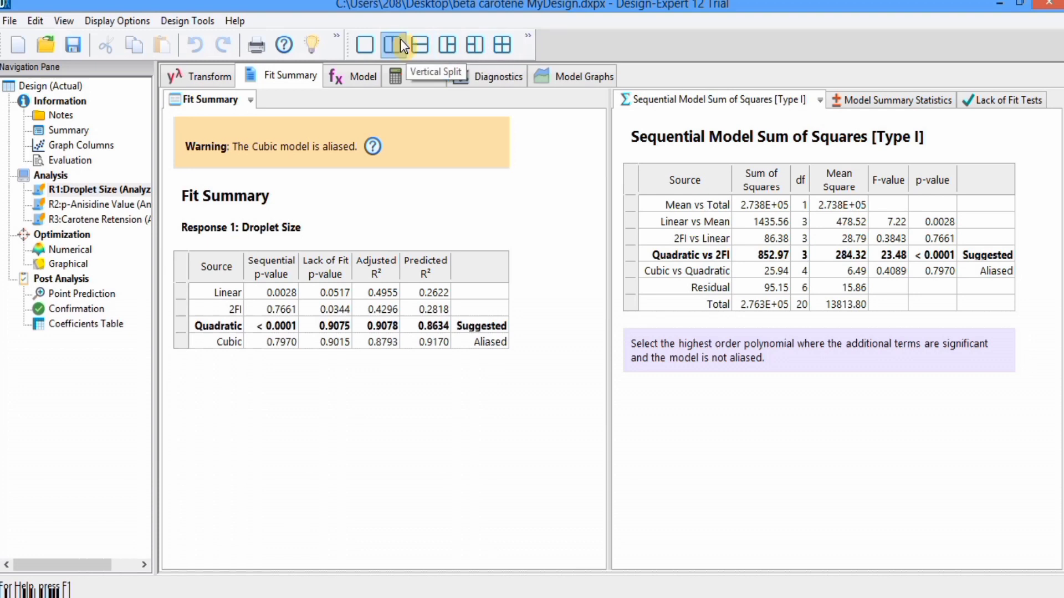
pyautogui.click(365, 44)
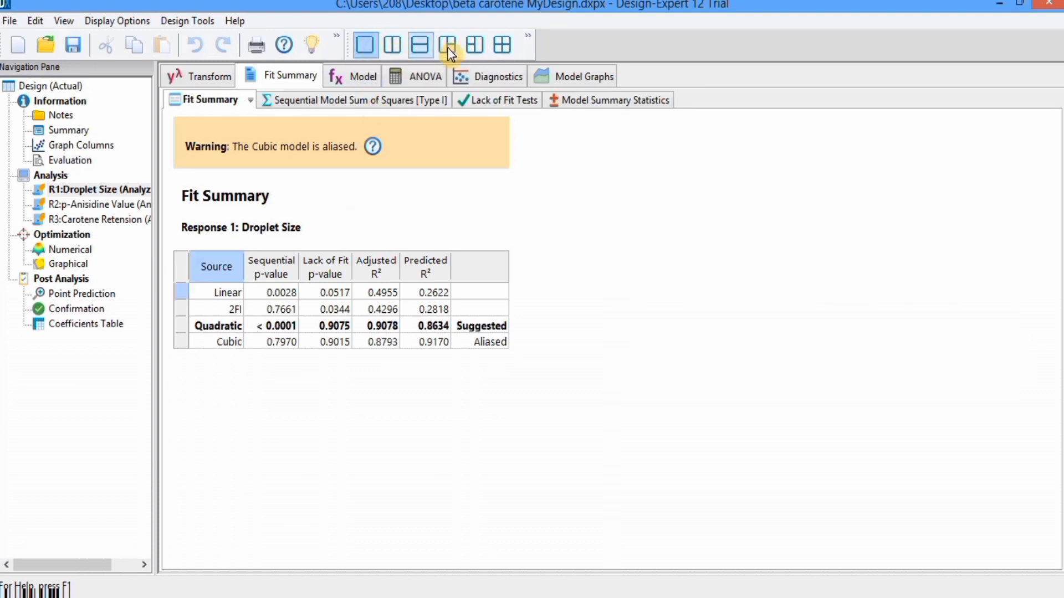
pyautogui.click(503, 42)
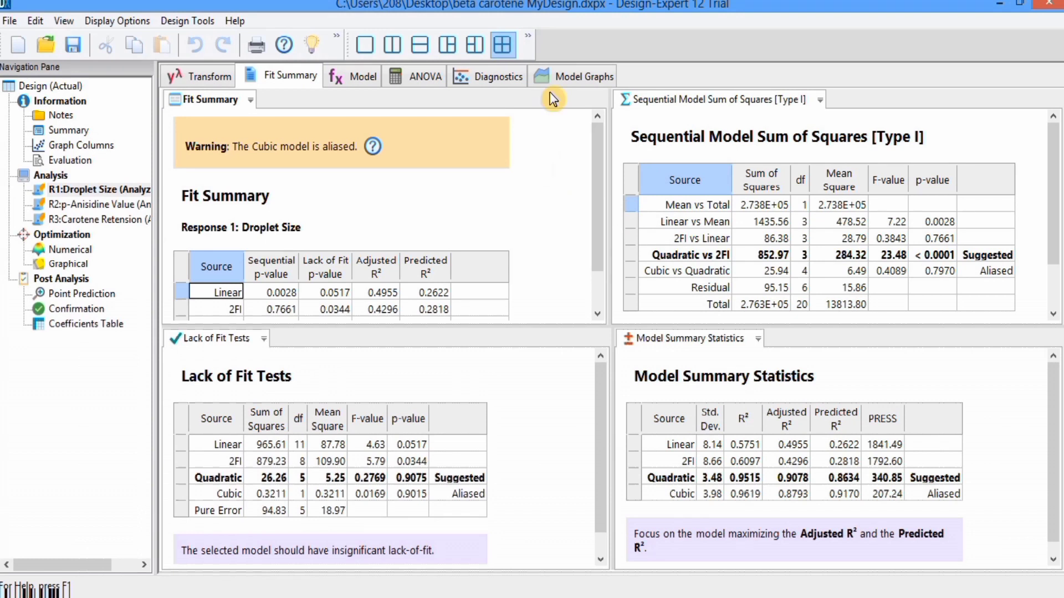
pyautogui.click(367, 43)
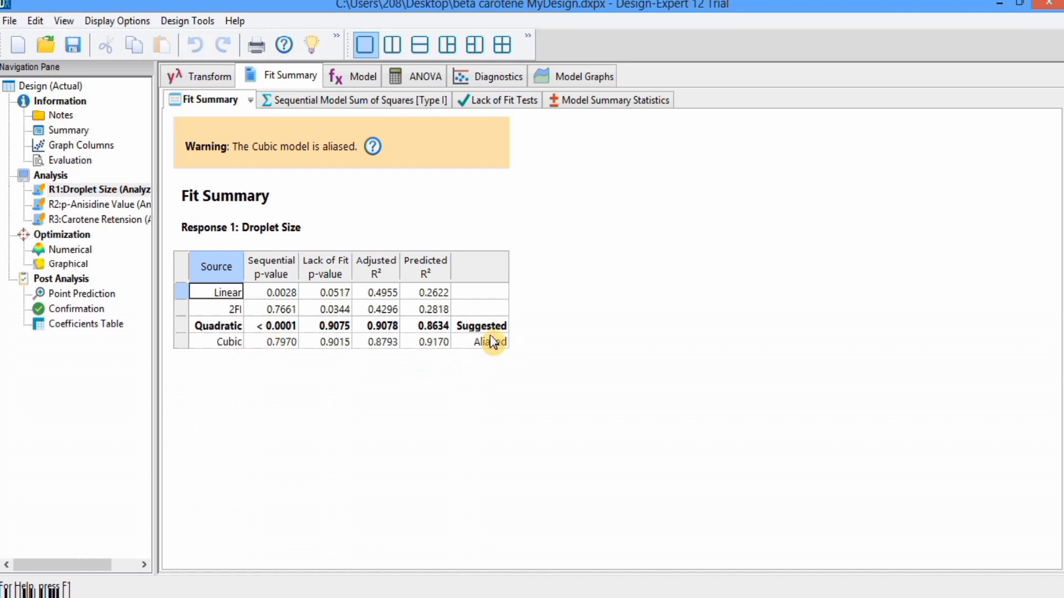
# - Review the Droplet Size sequential model sum of squares, lack of fit tests and model summary statistics
pyautogui.click(346, 102)
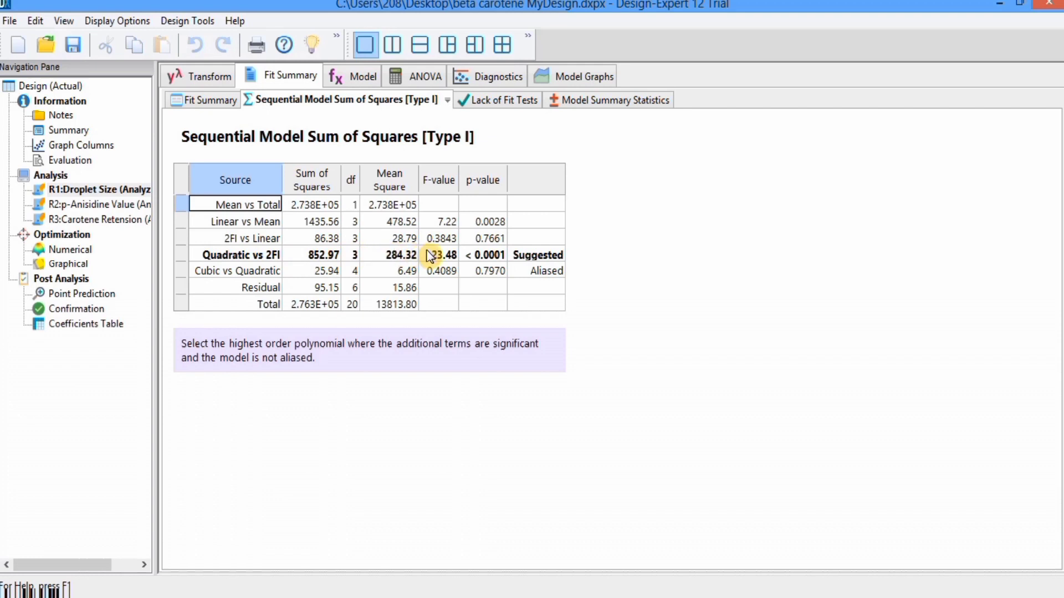
pyautogui.click(498, 105)
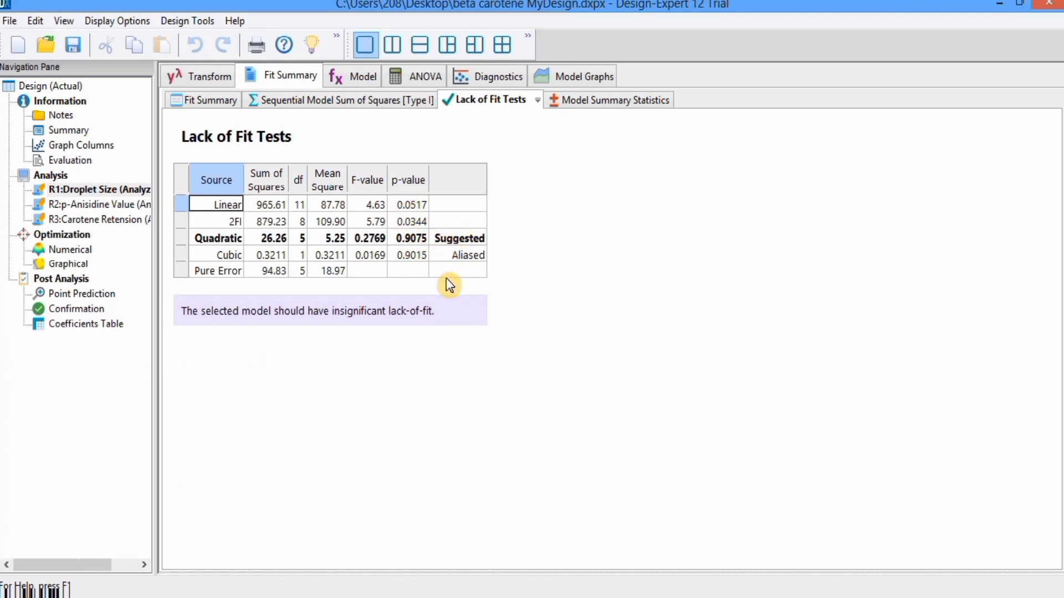
pyautogui.click(590, 103)
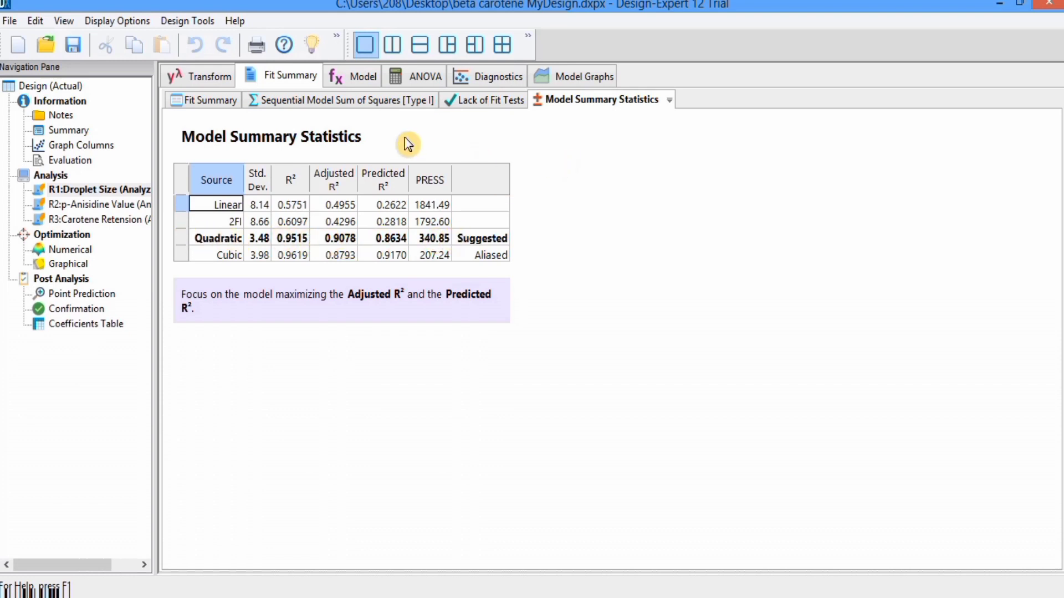
# - Show the Droplet Size model terms, try including ABC and excluding A², and restore the Quadratic term selection
pyautogui.click(353, 75)
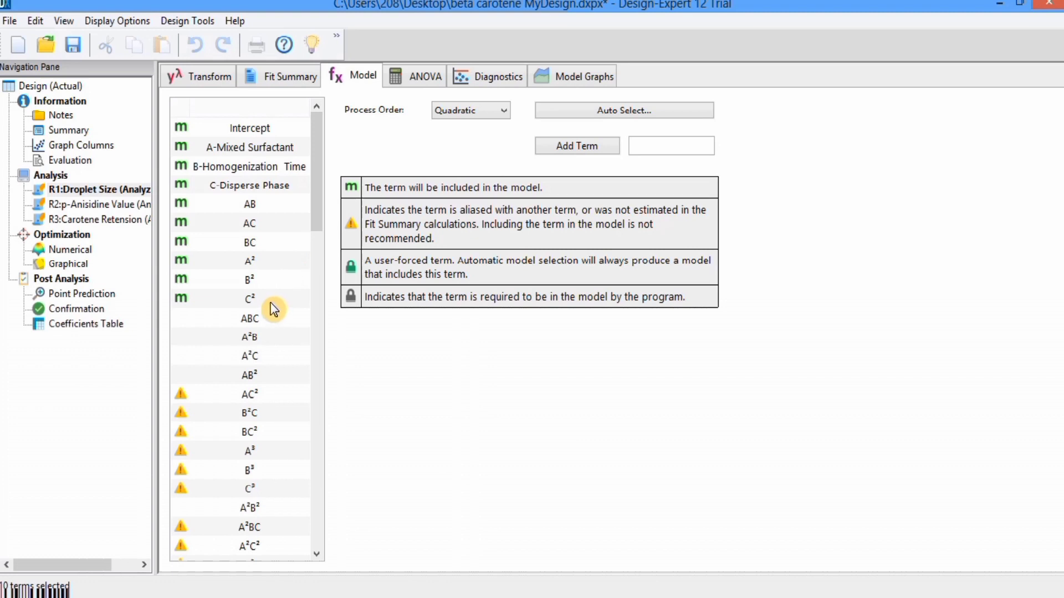
pyautogui.click(249, 320)
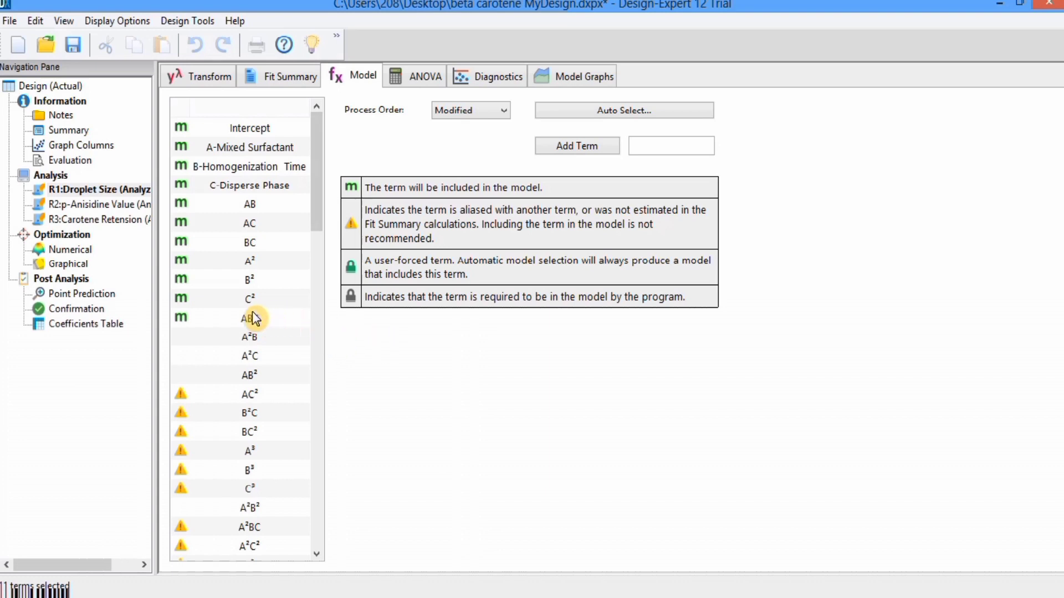
pyautogui.click(250, 321)
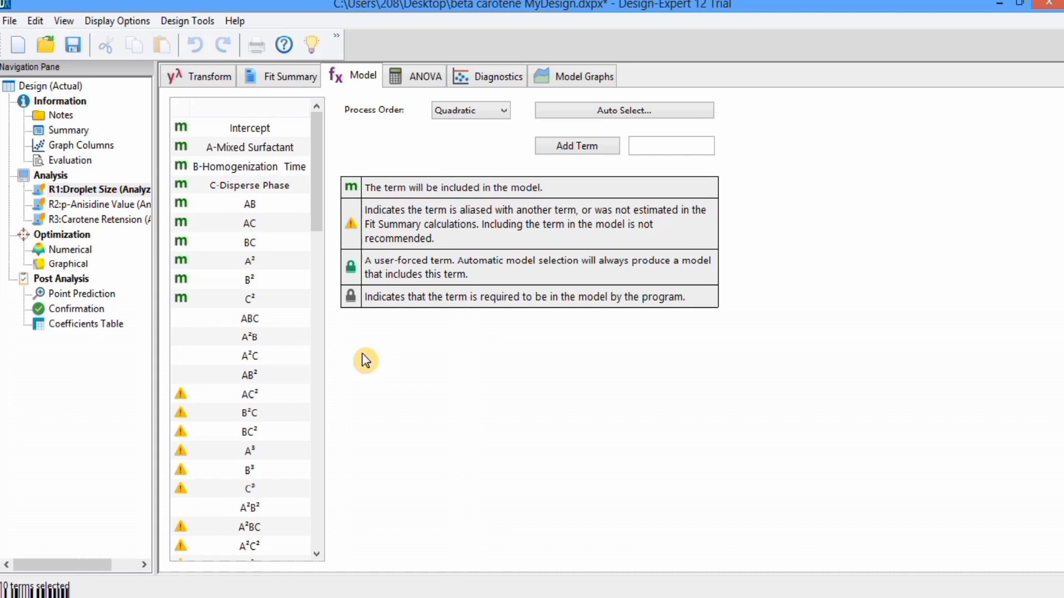
pyautogui.click(250, 261)
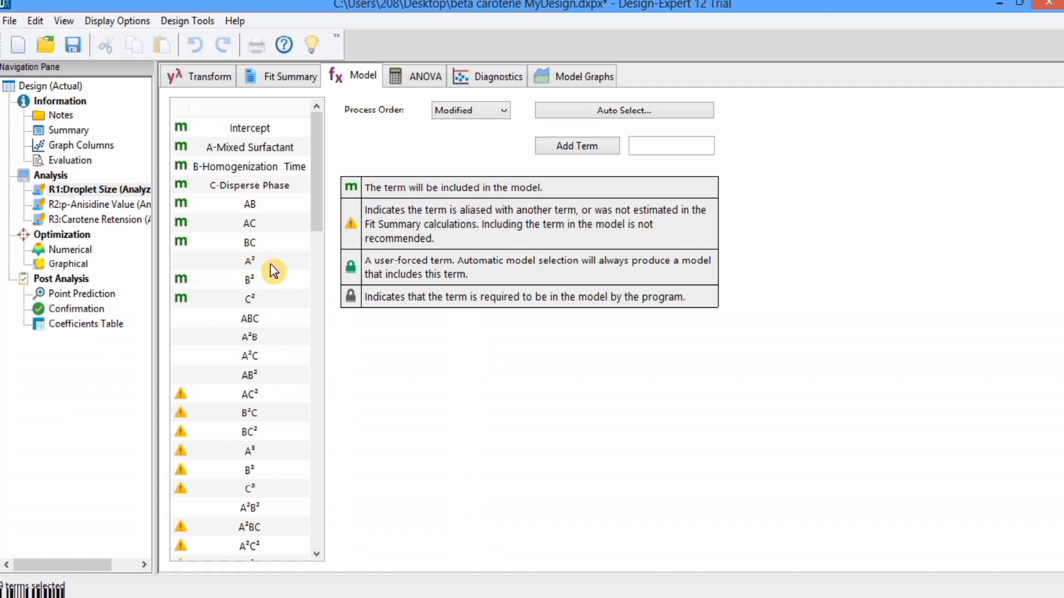
pyautogui.click(251, 263)
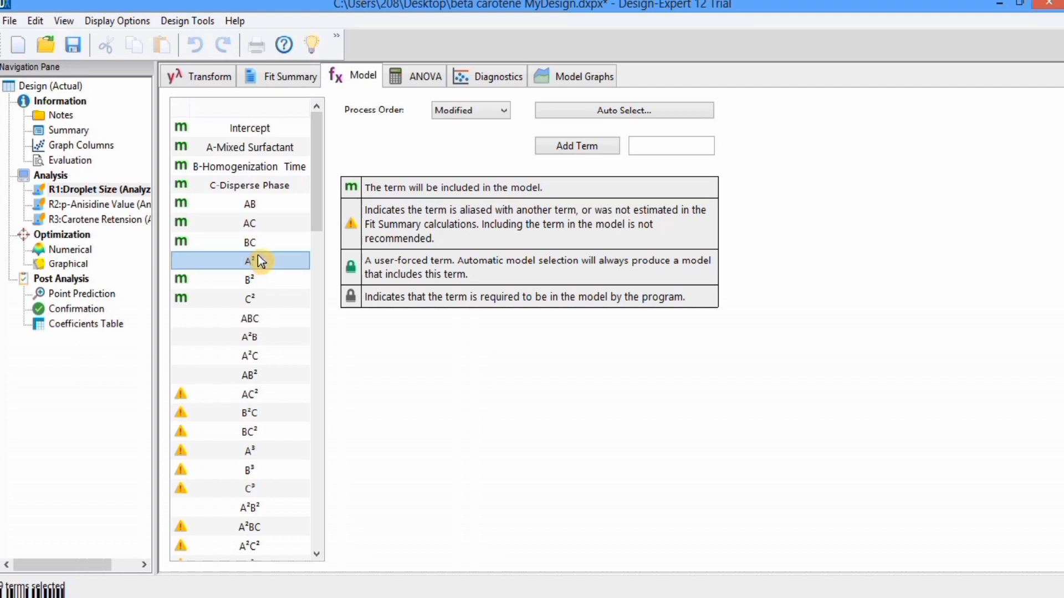
pyautogui.click(261, 261)
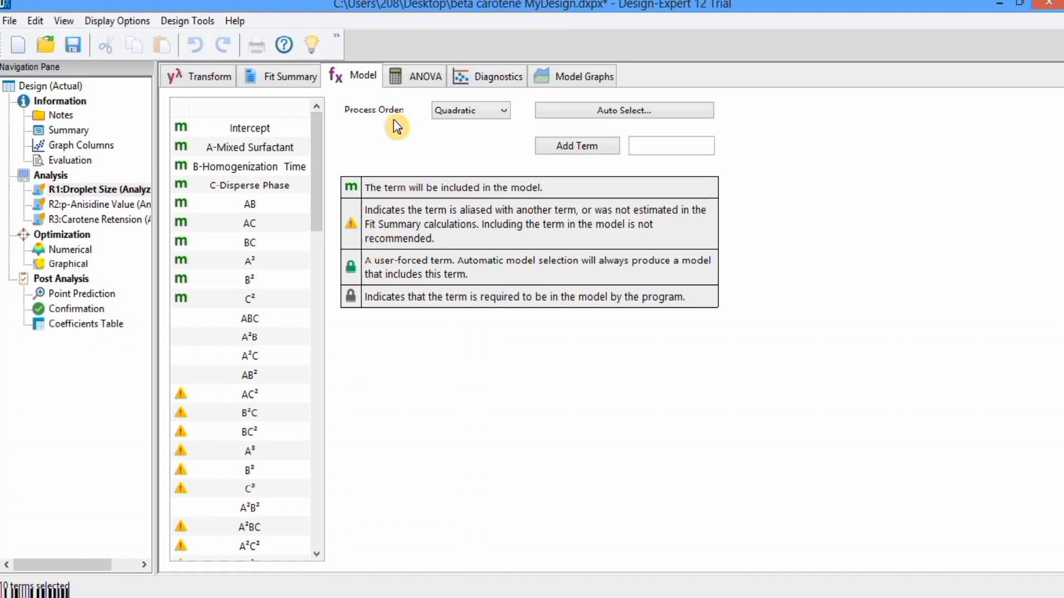
# - Examine the available process order options for the Droplet Size model, keeping Quadratic
pyautogui.click(506, 112)
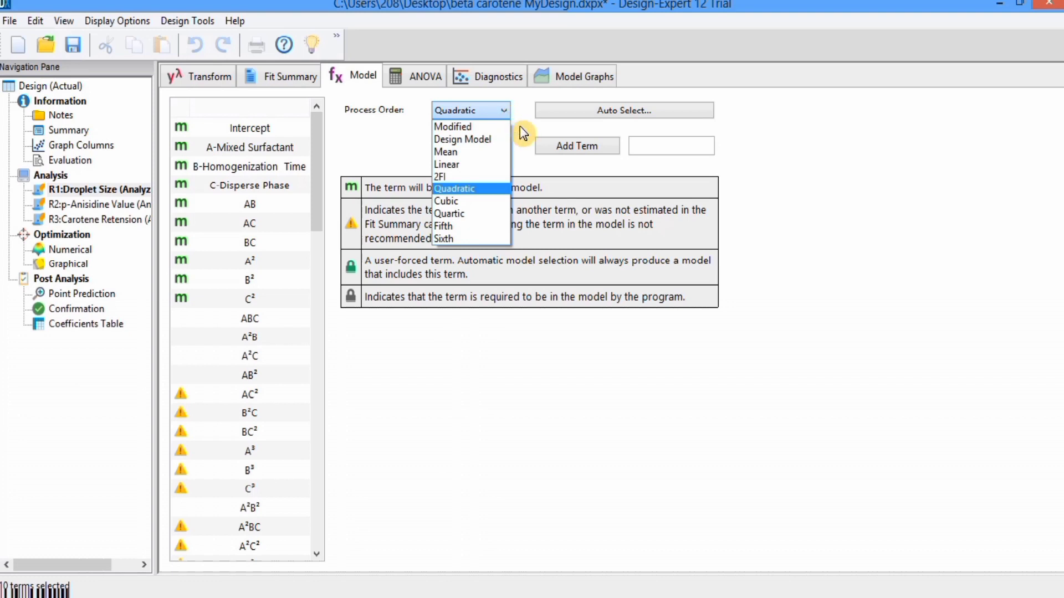
pyautogui.click(523, 113)
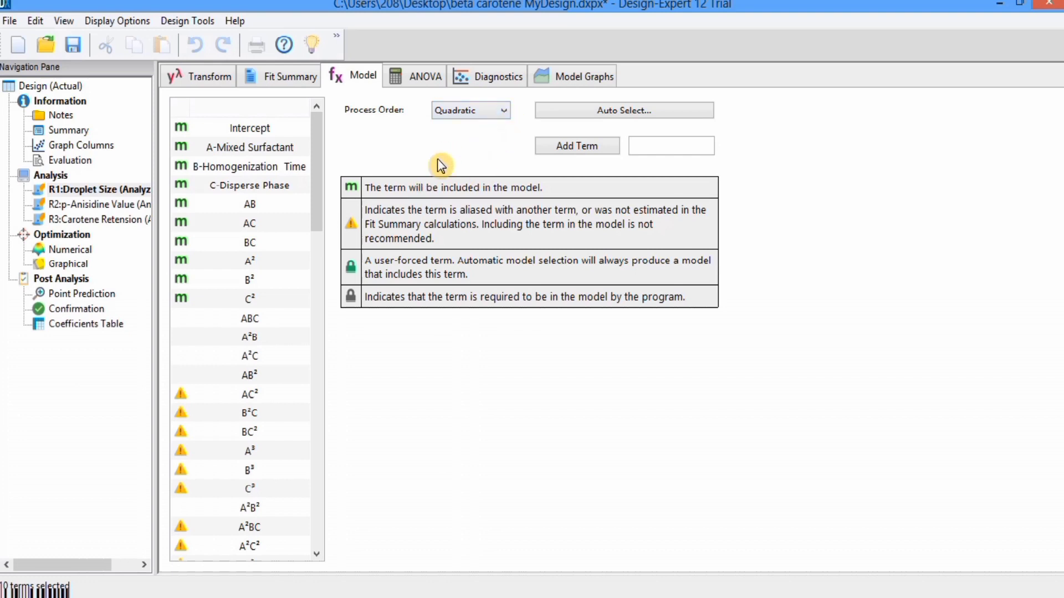
pyautogui.click(509, 112)
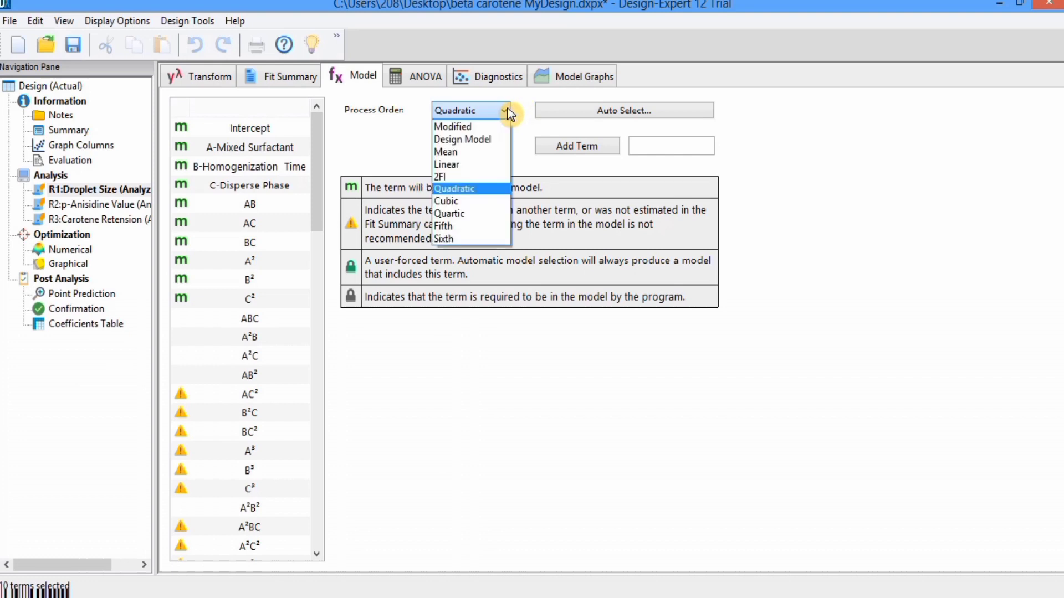
pyautogui.click(523, 111)
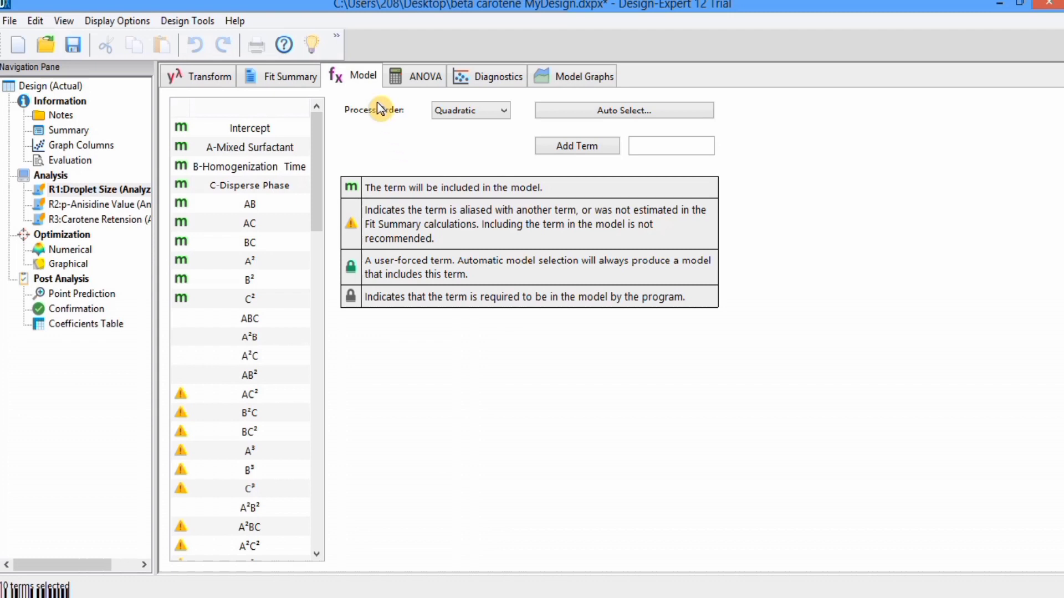
# - Review the ANOVA table of the Droplet Size quadratic model, including the lack of fit row and the notes below it
pyautogui.click(416, 76)
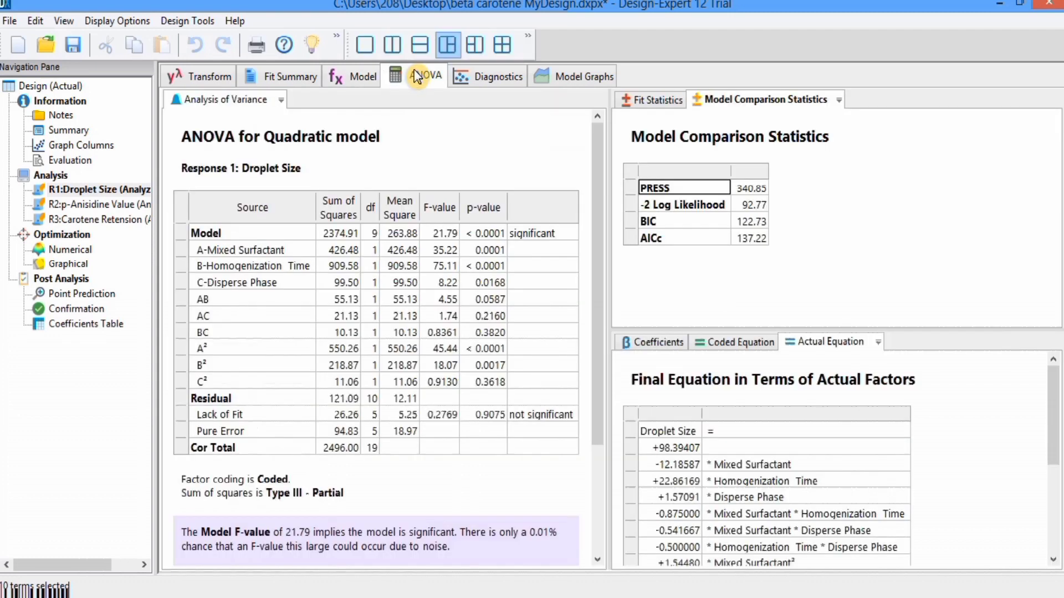
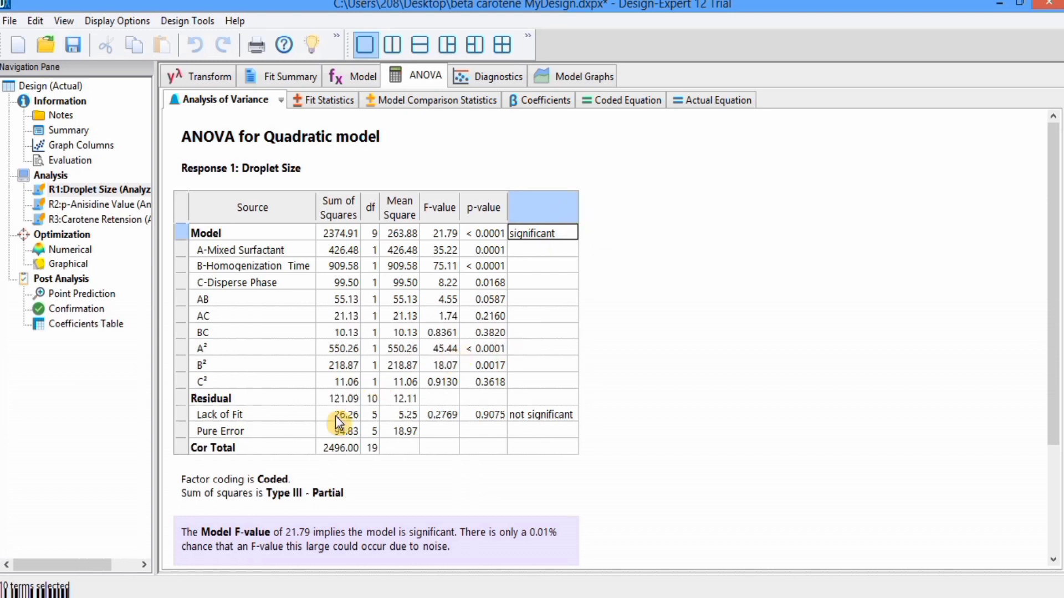
pyautogui.click(531, 415)
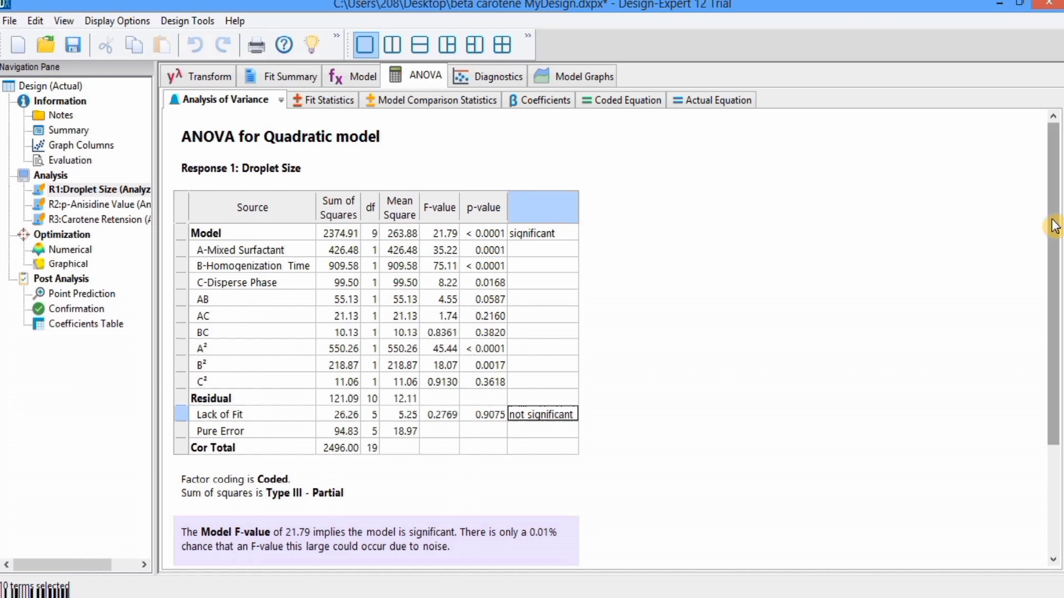
pyautogui.moveTo(1055, 226); pyautogui.dragTo(1054, 262)
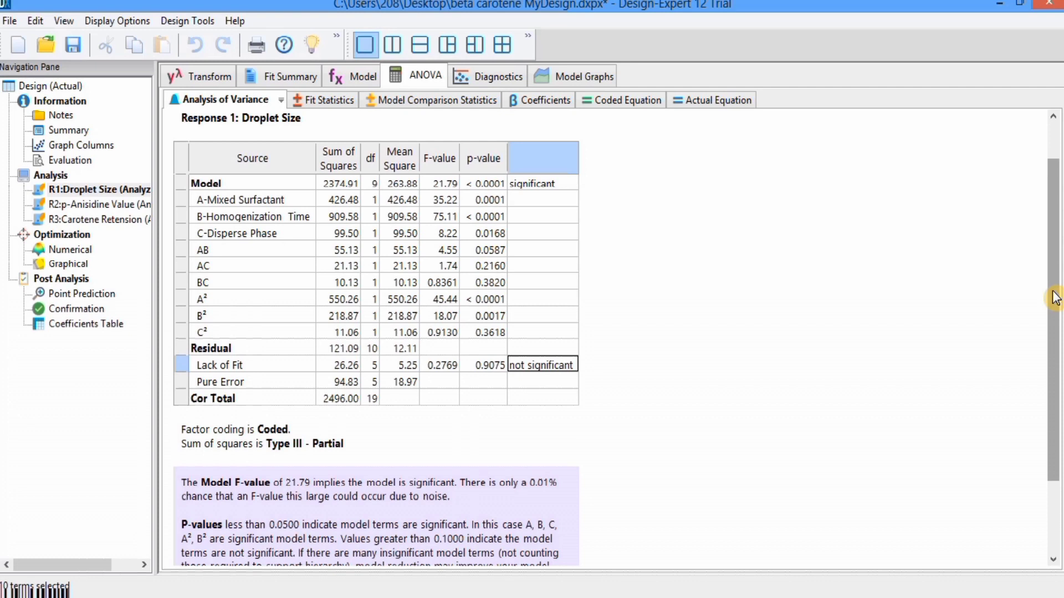
pyautogui.moveTo(1054, 298); pyautogui.dragTo(1058, 275)
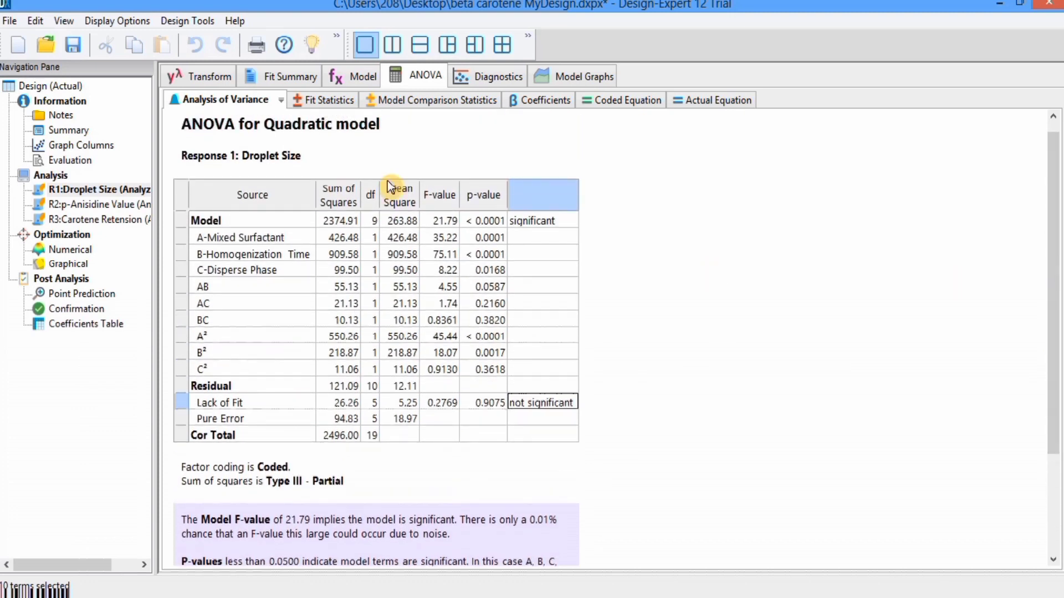
# - Review the Droplet Size fit statistics, model comparison statistics, coefficients, and final equations in coded and actual factors
pyautogui.click(326, 102)
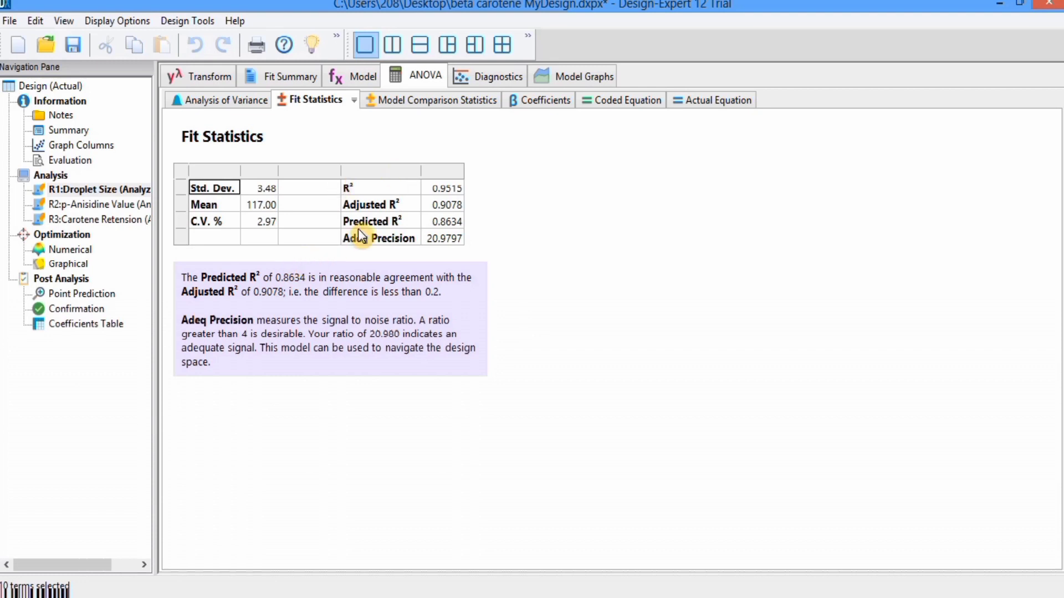
pyautogui.click(410, 104)
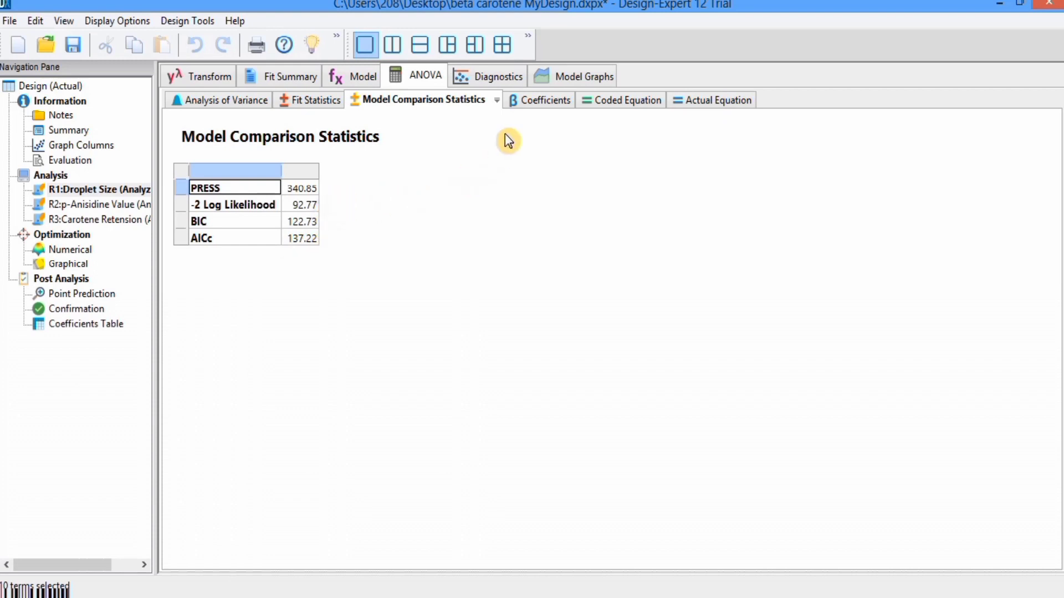
pyautogui.click(526, 108)
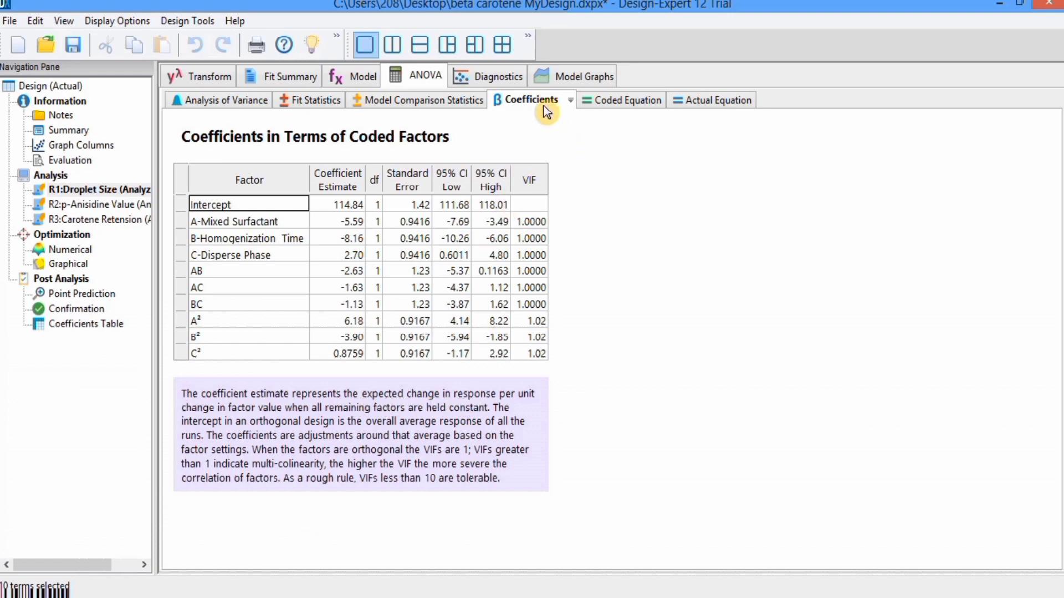
pyautogui.click(611, 106)
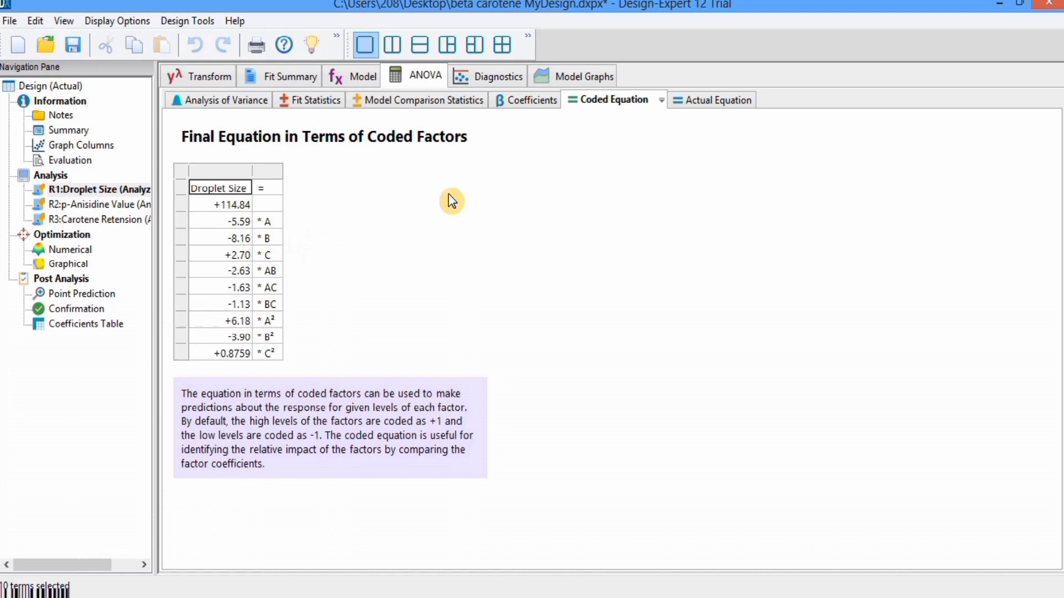
pyautogui.click(703, 99)
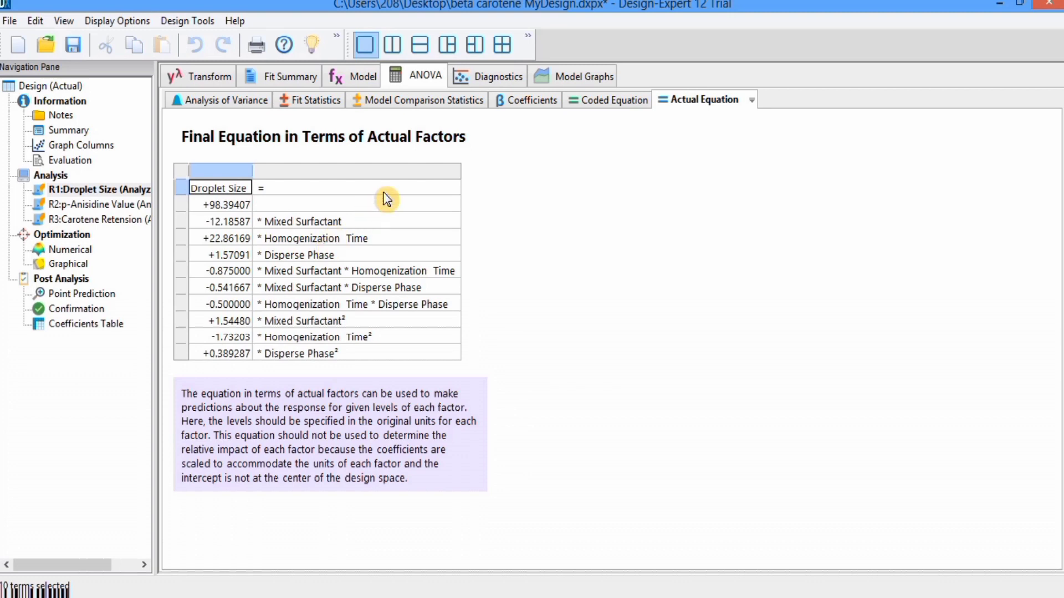
# - Examine the Droplet Size diagnostics: normal plot, residuals versus predicted and run, Cook's distance, and Box-Cox plot
pyautogui.click(480, 80)
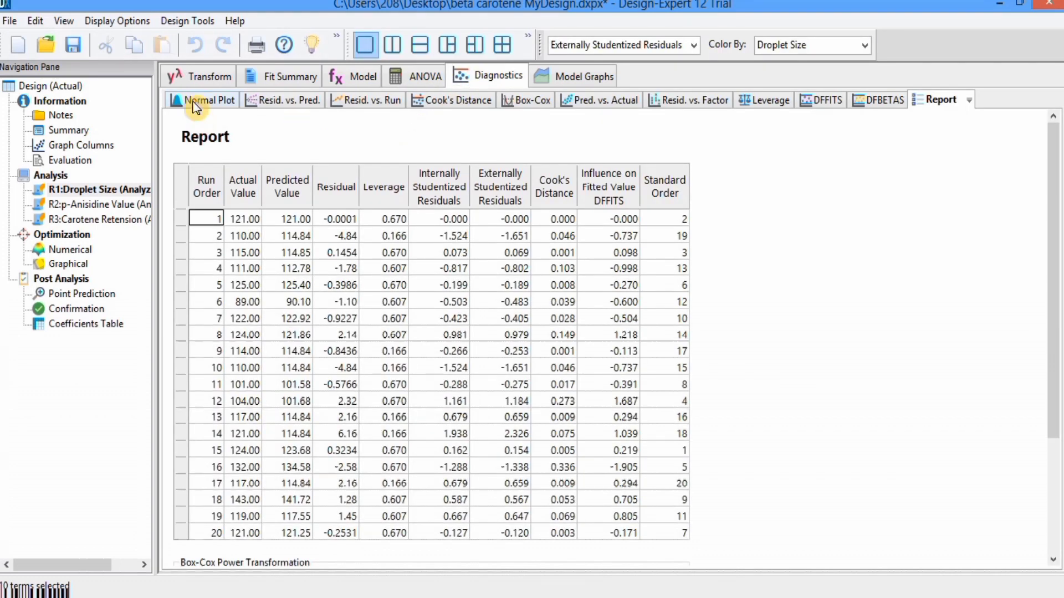
pyautogui.click(195, 103)
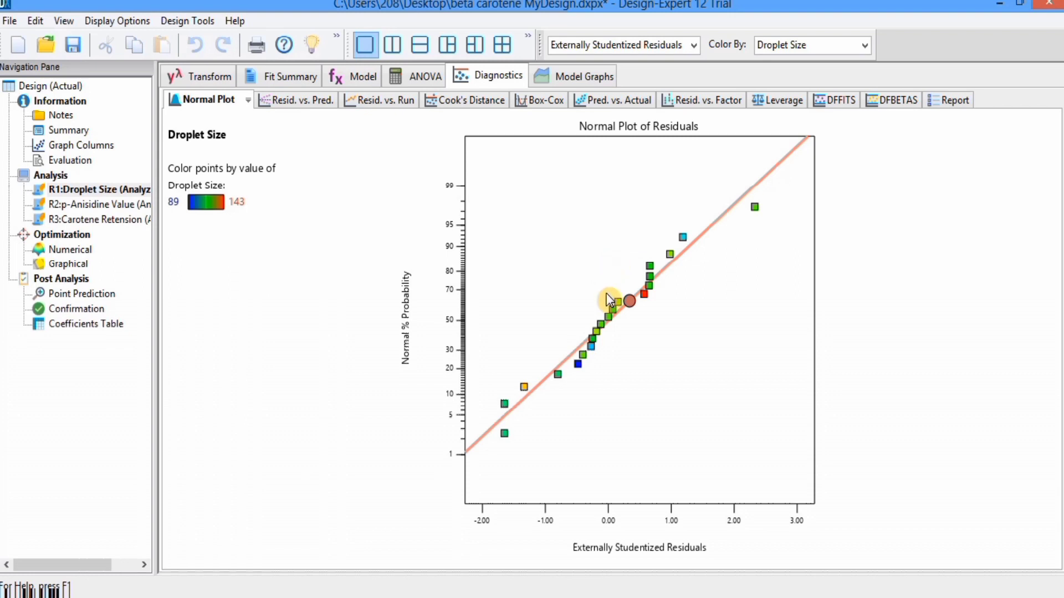
pyautogui.click(302, 98)
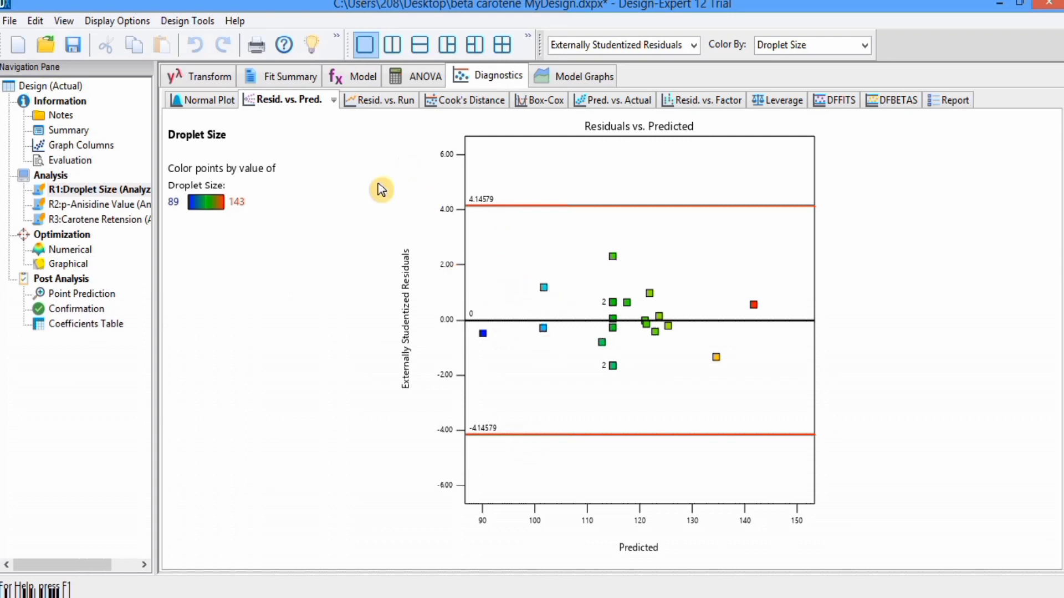
pyautogui.click(384, 106)
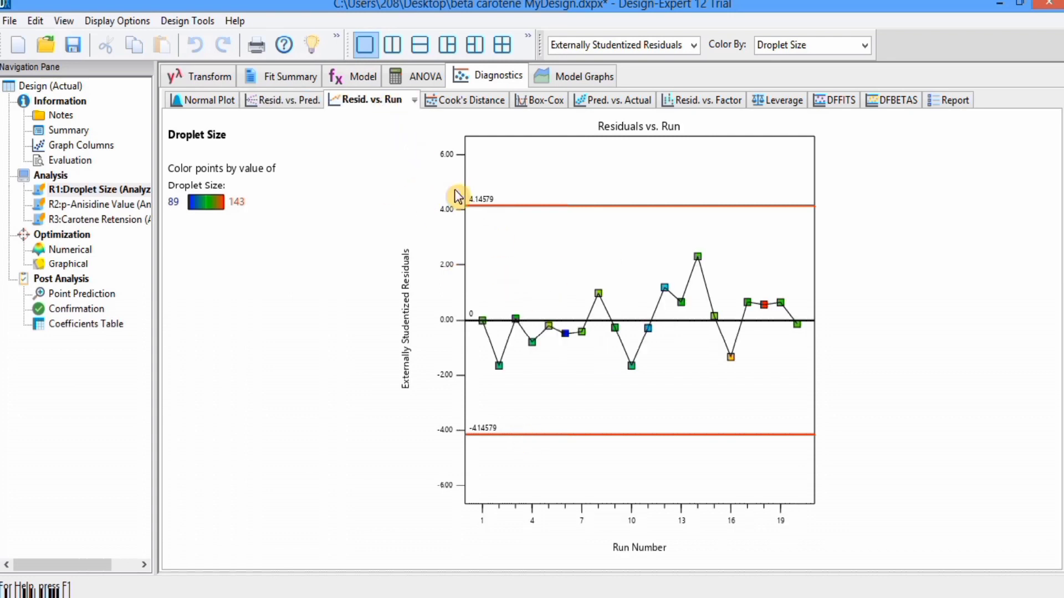
pyautogui.click(470, 106)
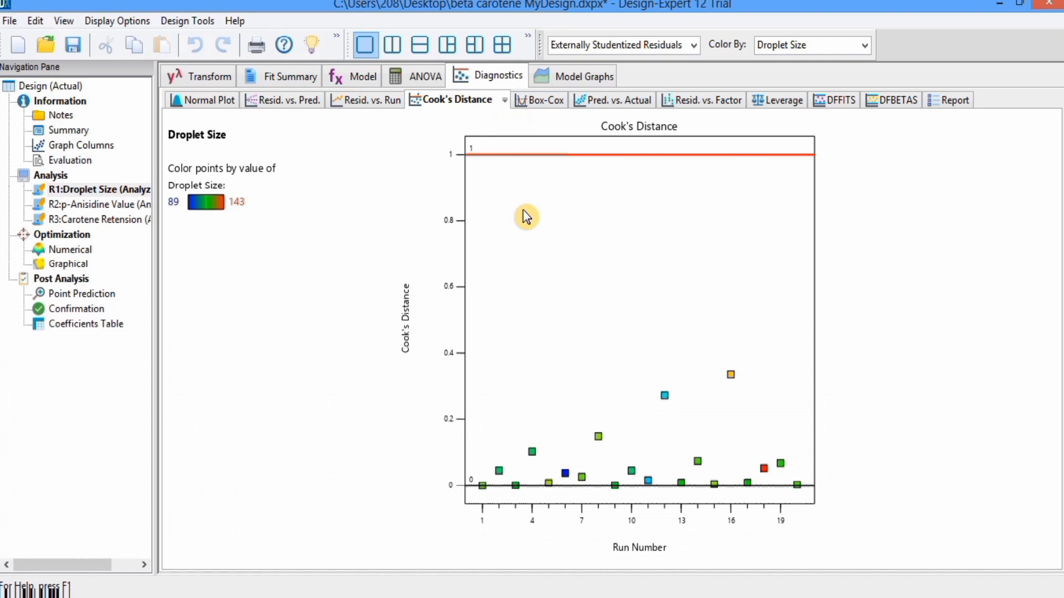
pyautogui.click(545, 104)
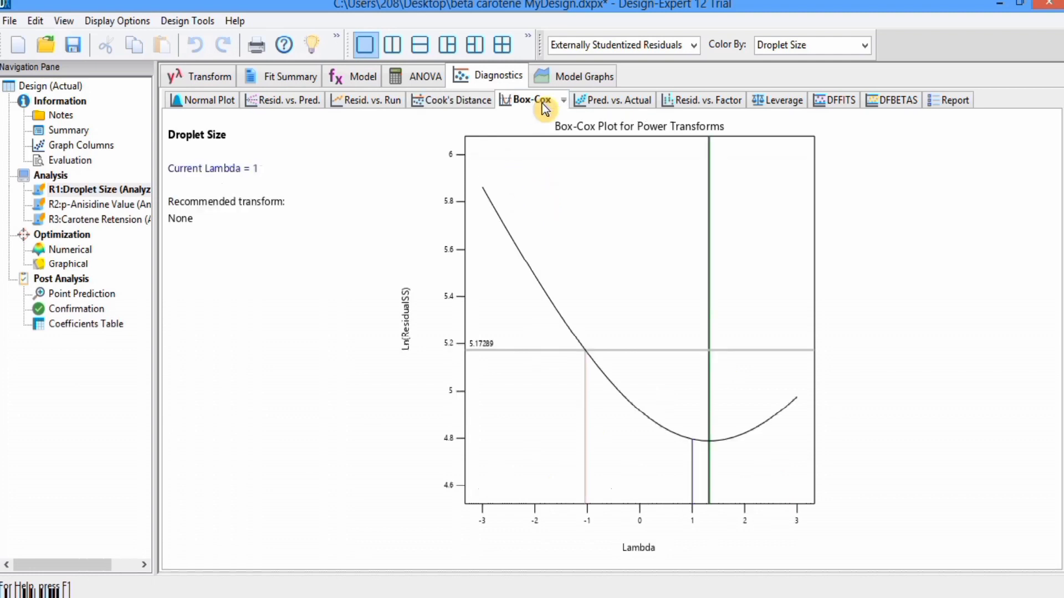
# - Examine the Droplet Size predicted versus actual, residuals versus factor, leverage, DFFITS and DFBETAS plots, and the diagnostics report
pyautogui.click(606, 104)
pyautogui.click(686, 103)
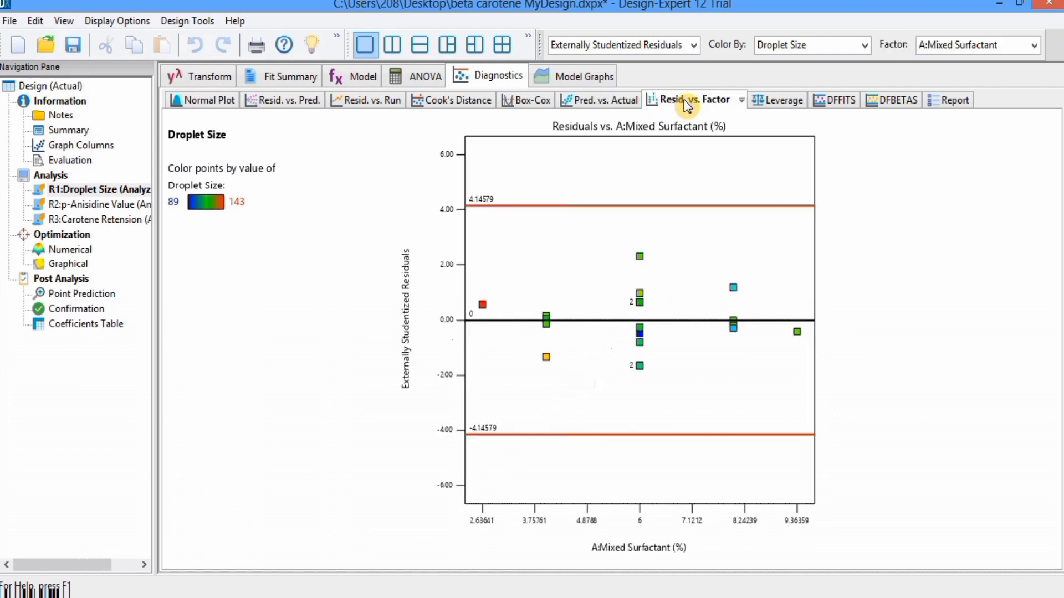
pyautogui.click(779, 101)
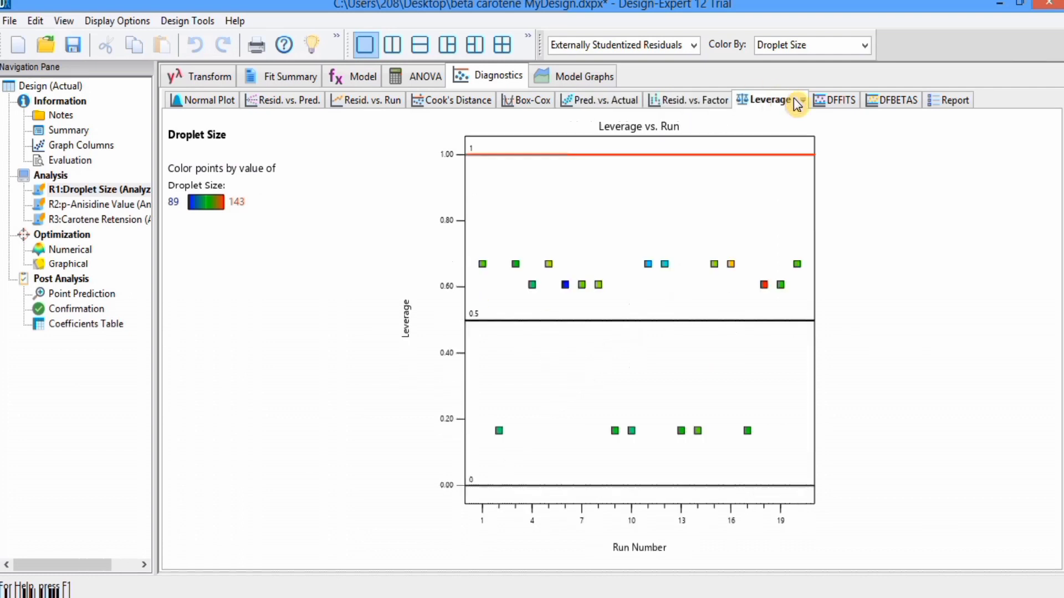
pyautogui.click(845, 109)
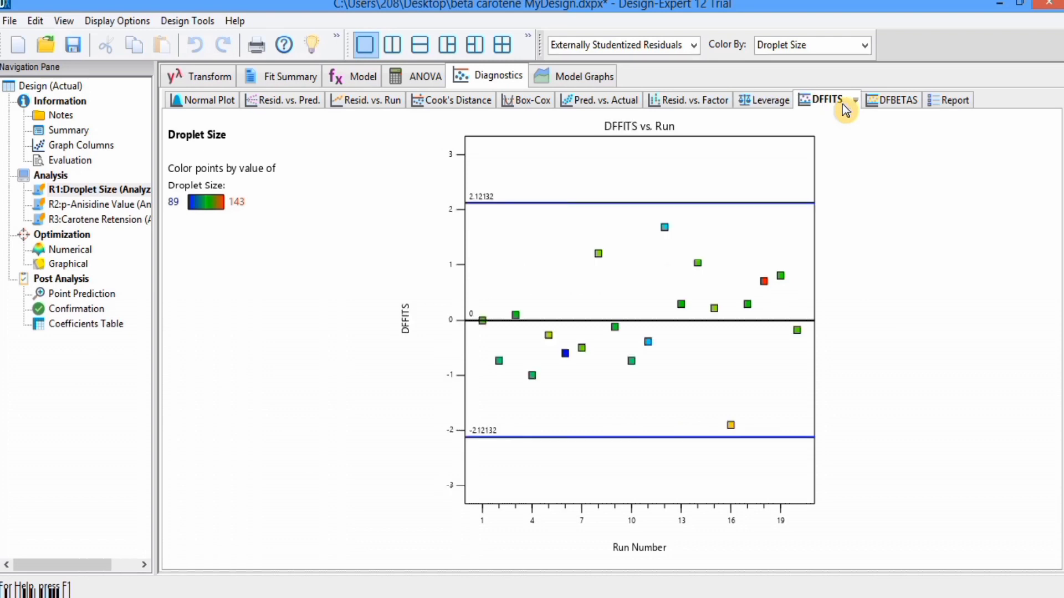
pyautogui.click(895, 101)
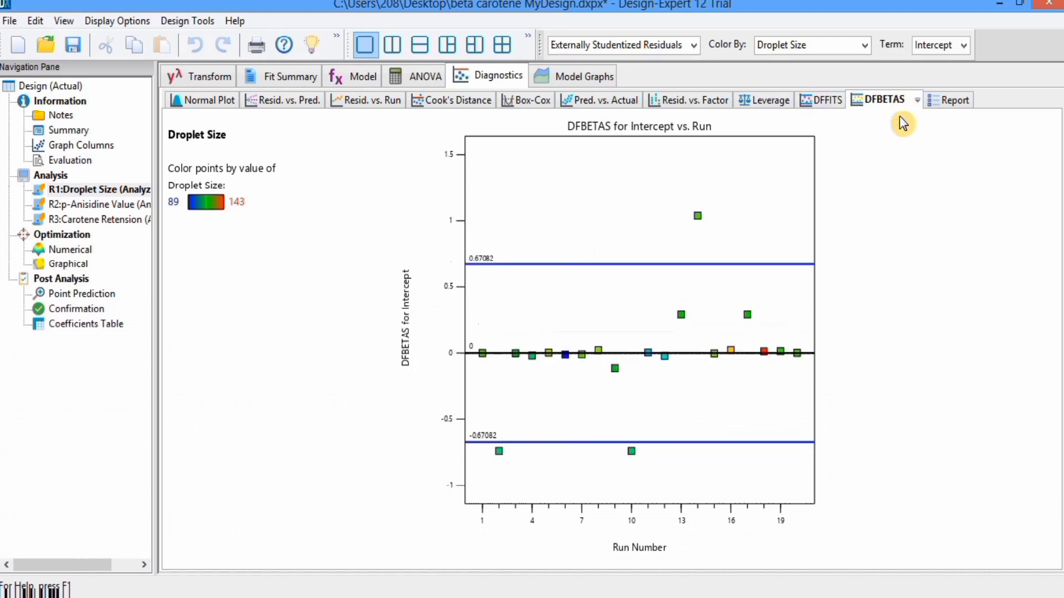
pyautogui.click(947, 102)
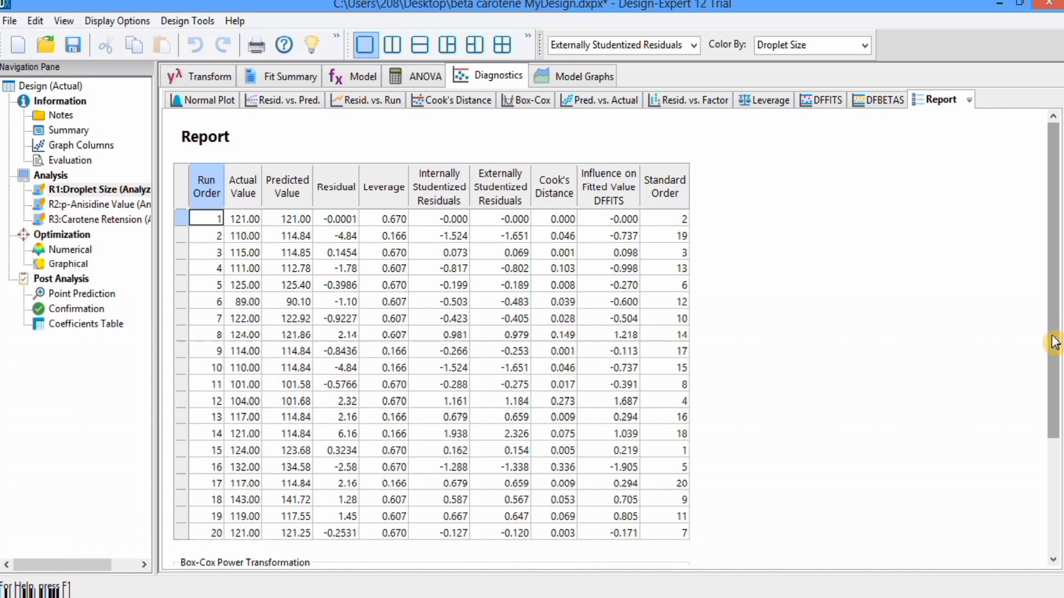
pyautogui.moveTo(1055, 342)
pyautogui.mouseDown()
pyautogui.moveTo(1055, 401)
pyautogui.moveTo(1053, 330)
pyautogui.mouseUp()
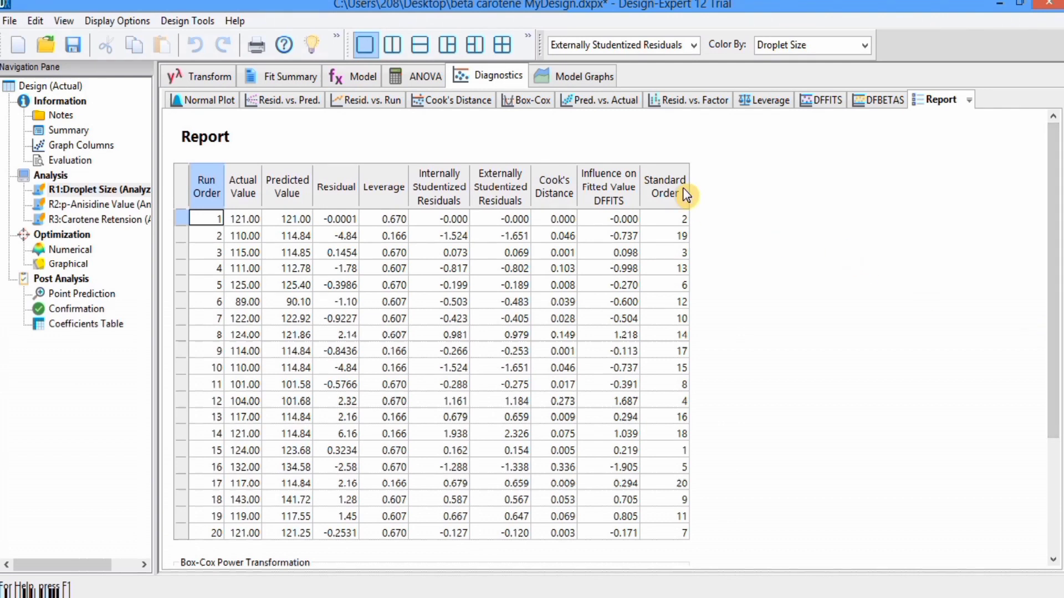
# - View the Droplet Size contour graph, go back to its diagnostics report, and open the p-Anisidine Value response for analysis
pyautogui.click(574, 81)
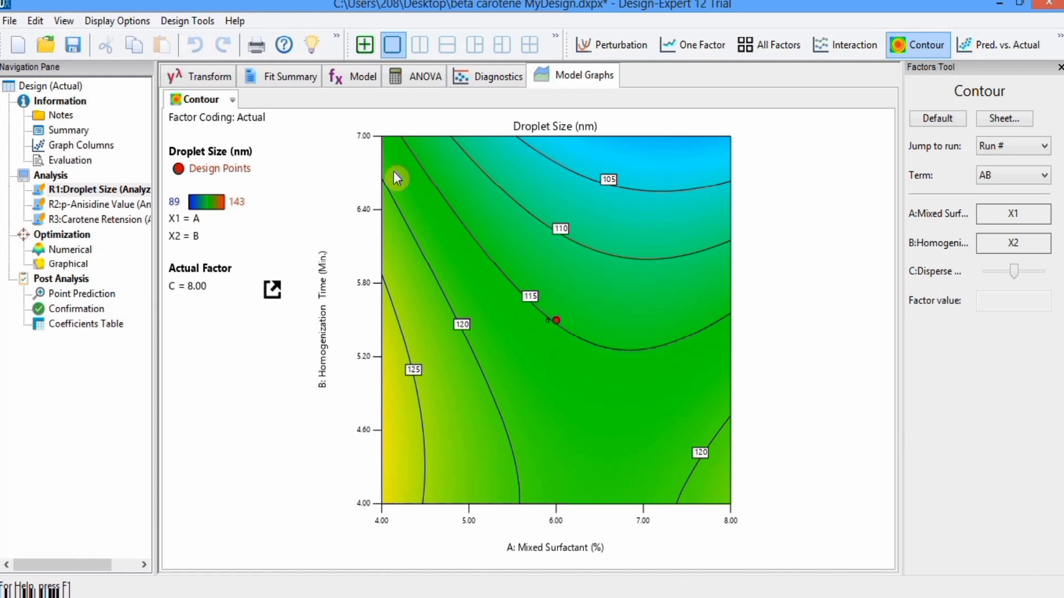
pyautogui.click(488, 78)
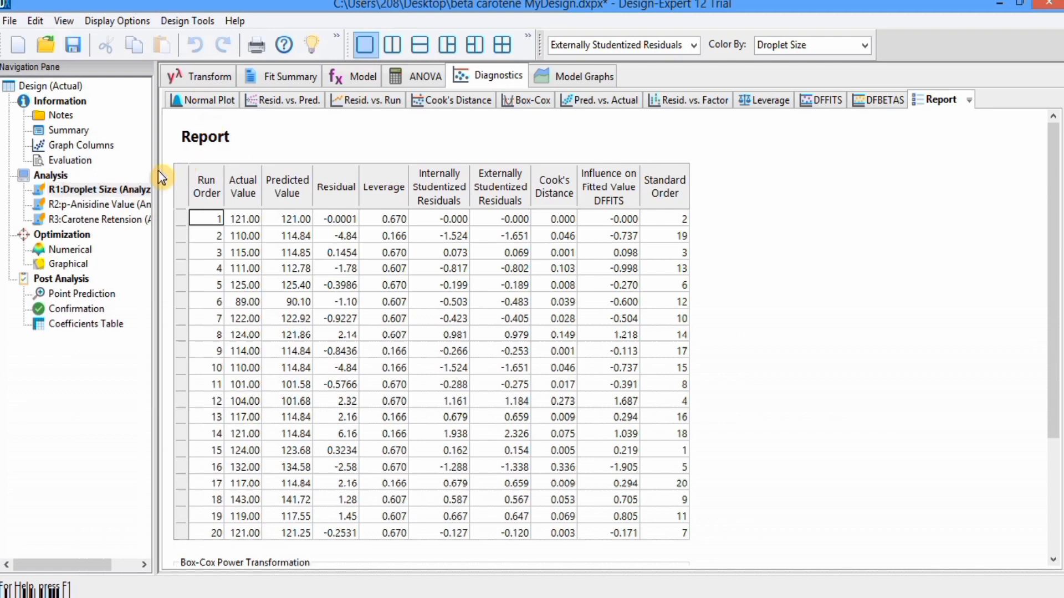
pyautogui.click(111, 205)
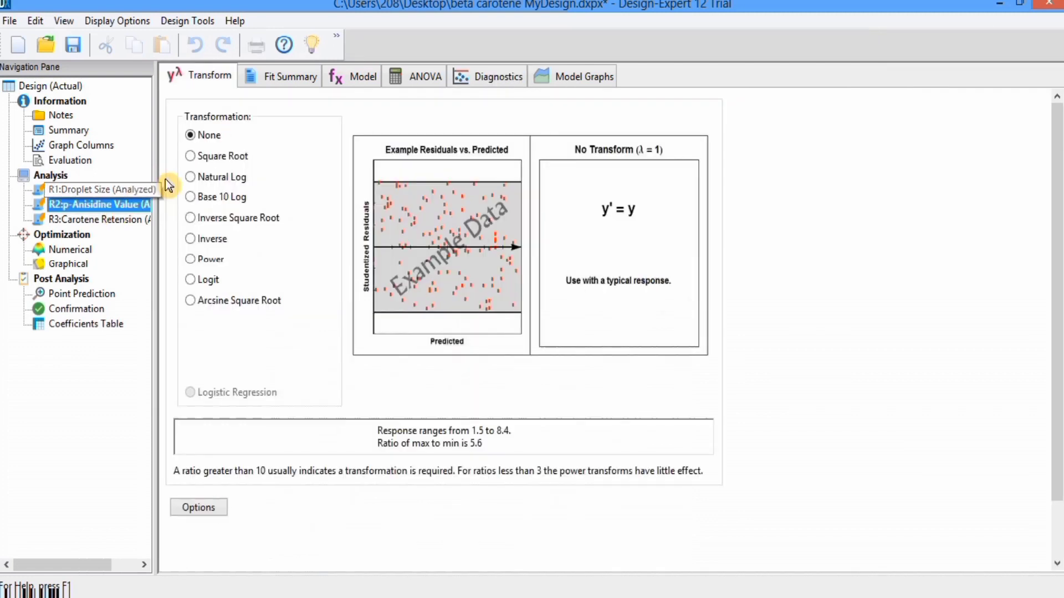